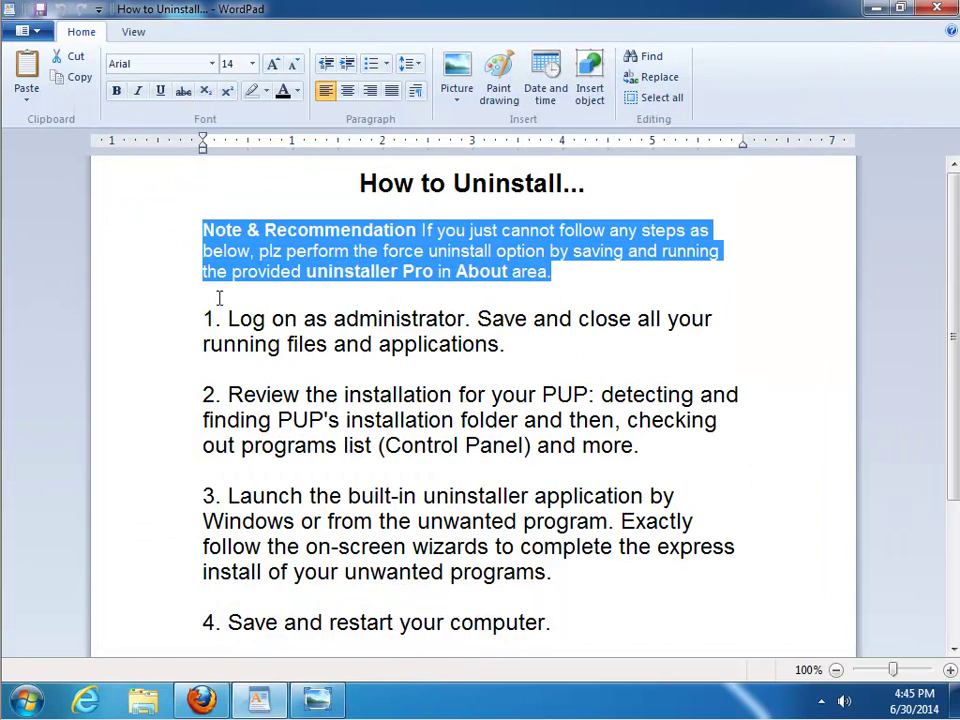
Read through numbered steps 2 to 6 of the uninstall guide, marking the start of each one.
left_click_drag(203, 394, 305, 394)
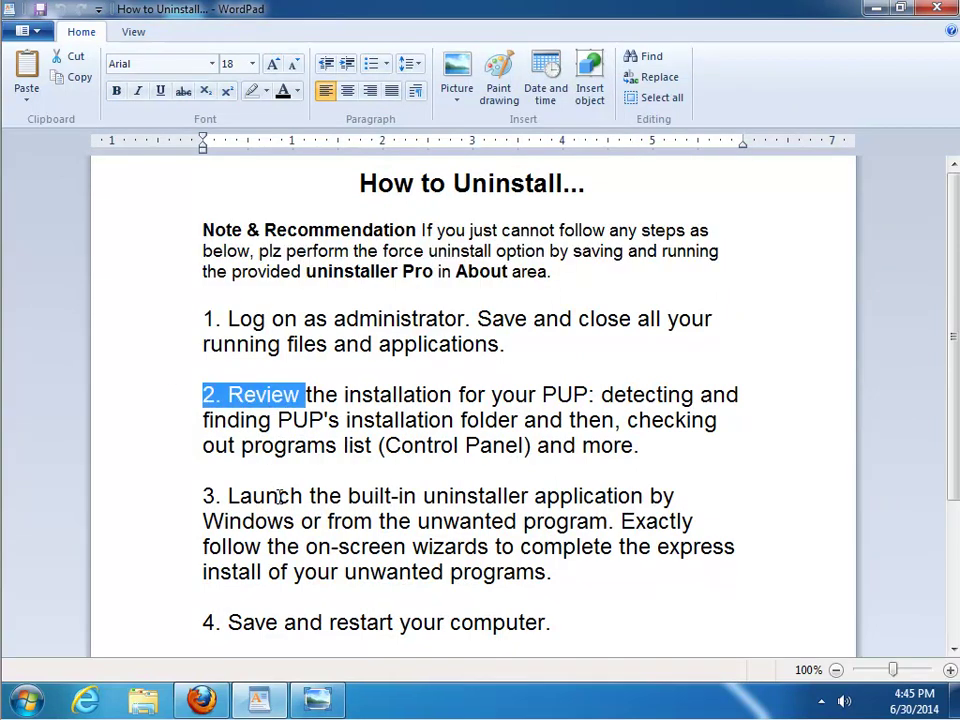
left_click_drag(308, 496, 203, 496)
left_click_drag(277, 622, 203, 622)
scroll(290, 560, "down", 3)
left_click_drag(291, 484, 203, 466)
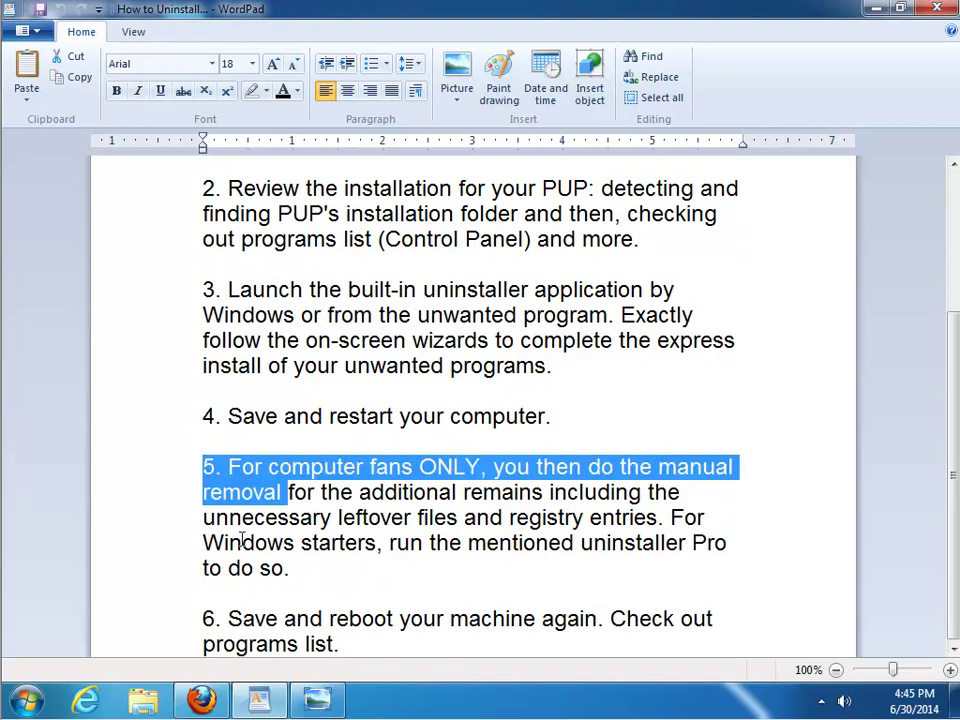
left_click_drag(328, 619, 174, 624)
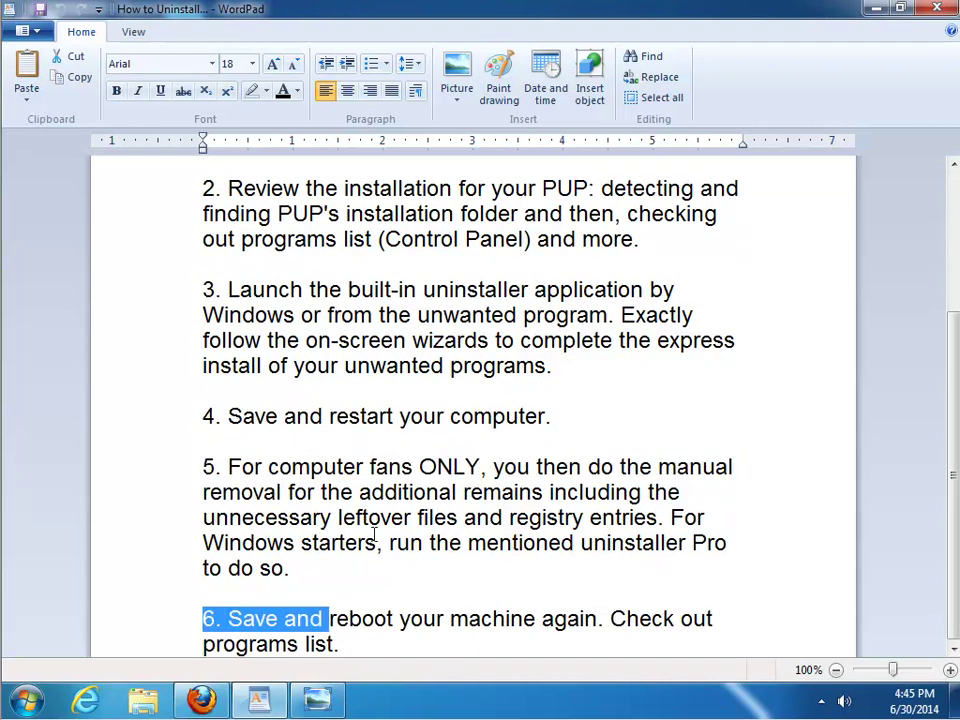
Close the uninstall guide document and the open picture window to return to the desktop.
left_click(937, 10)
left_click(259, 700)
left_click(864, 89)
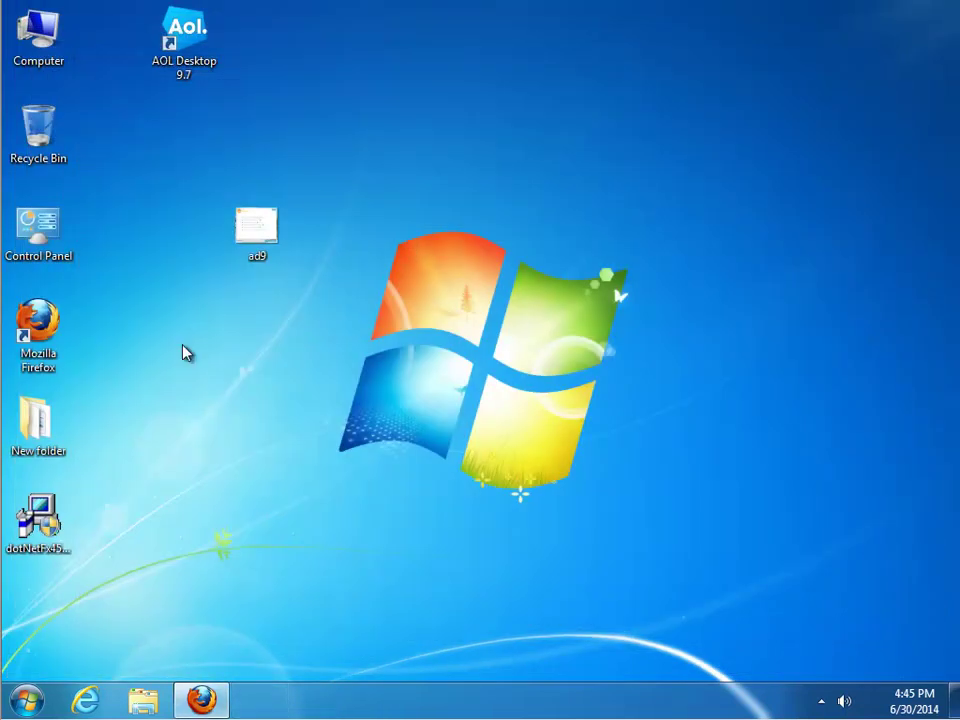
Open the AOL Desktop 9.7 shortcut's file location, go up to Program Files (x86) and sort the folders by date modified.
right_click(189, 45)
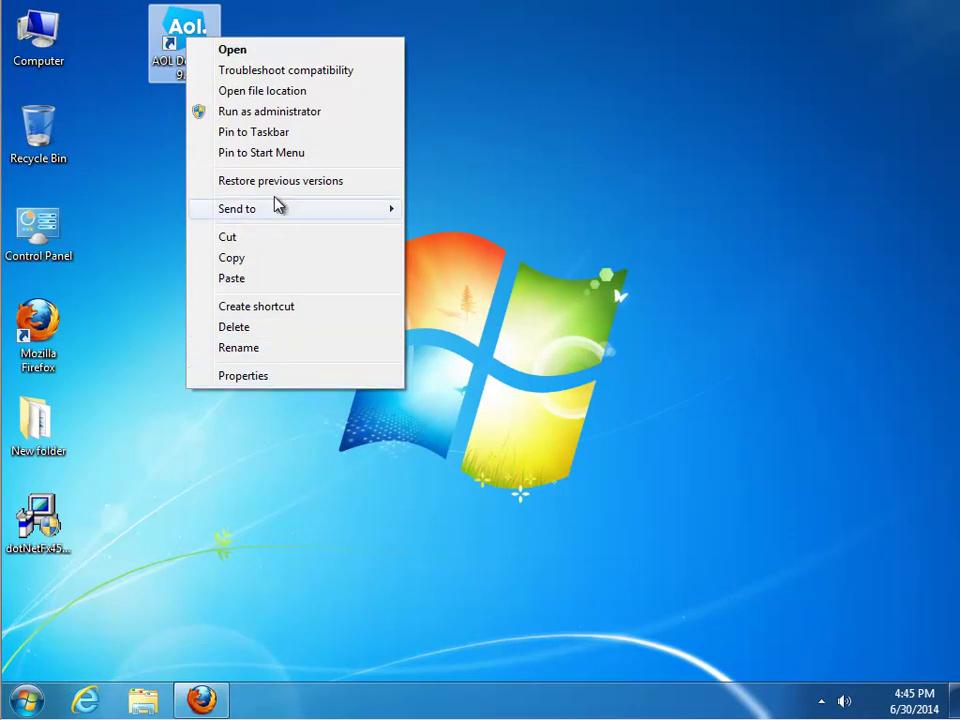
left_click(298, 91)
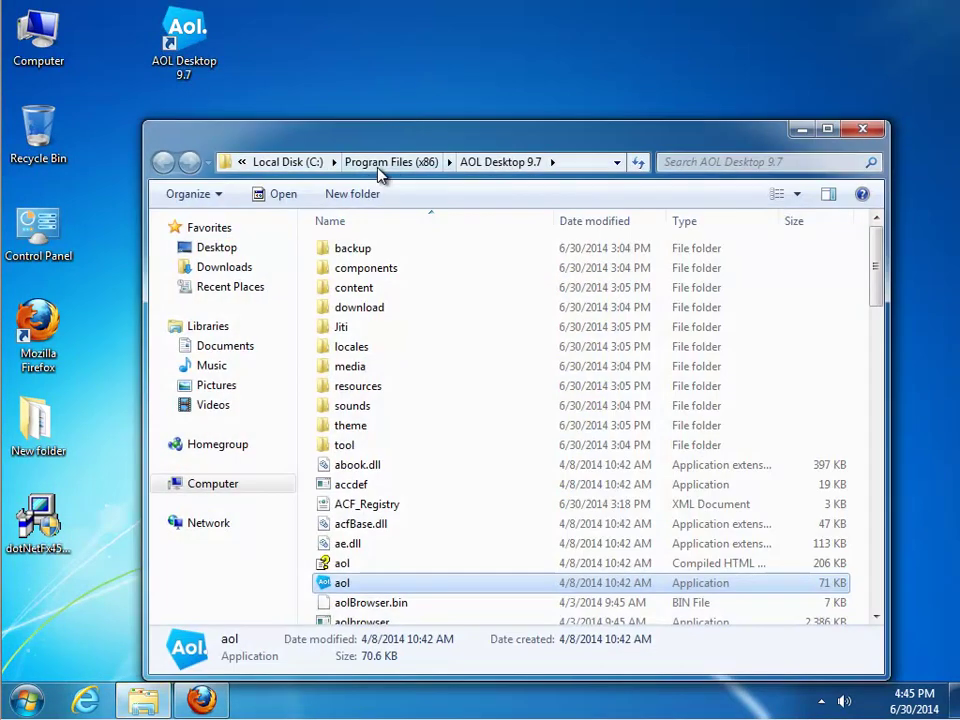
left_click(378, 166)
left_click(600, 221)
left_click(608, 225)
left_click(610, 229)
left_click(611, 230)
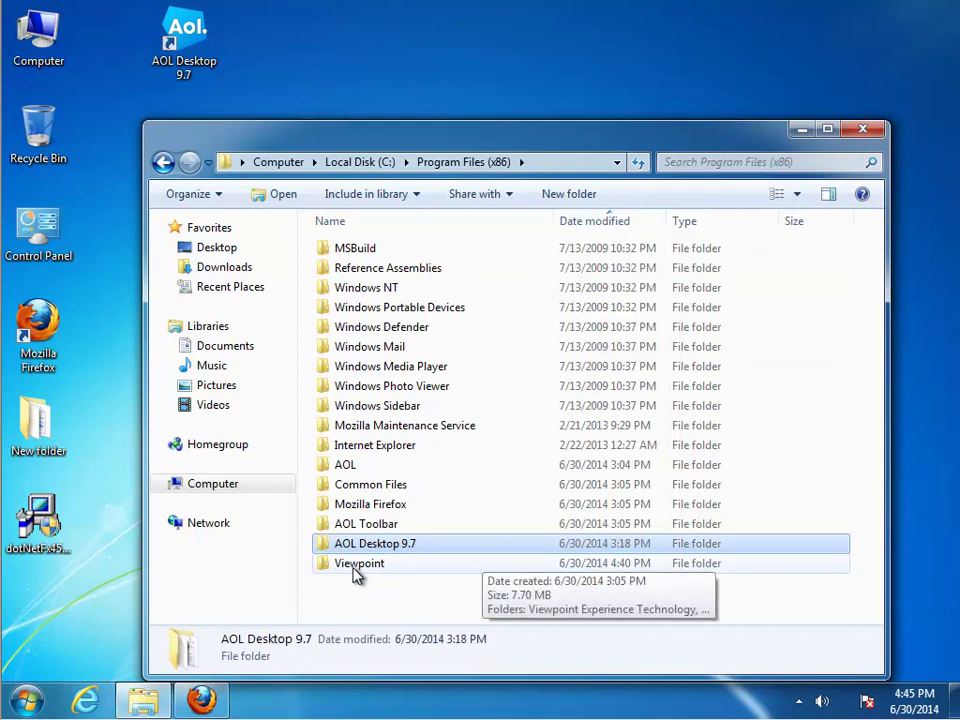
Select the Viewpoint, AOL Desktop 9.7, AOL Toolbar and AOL folders together.
left_click(360, 566)
left_click(345, 543, "shift")
left_click(355, 523, "shift")
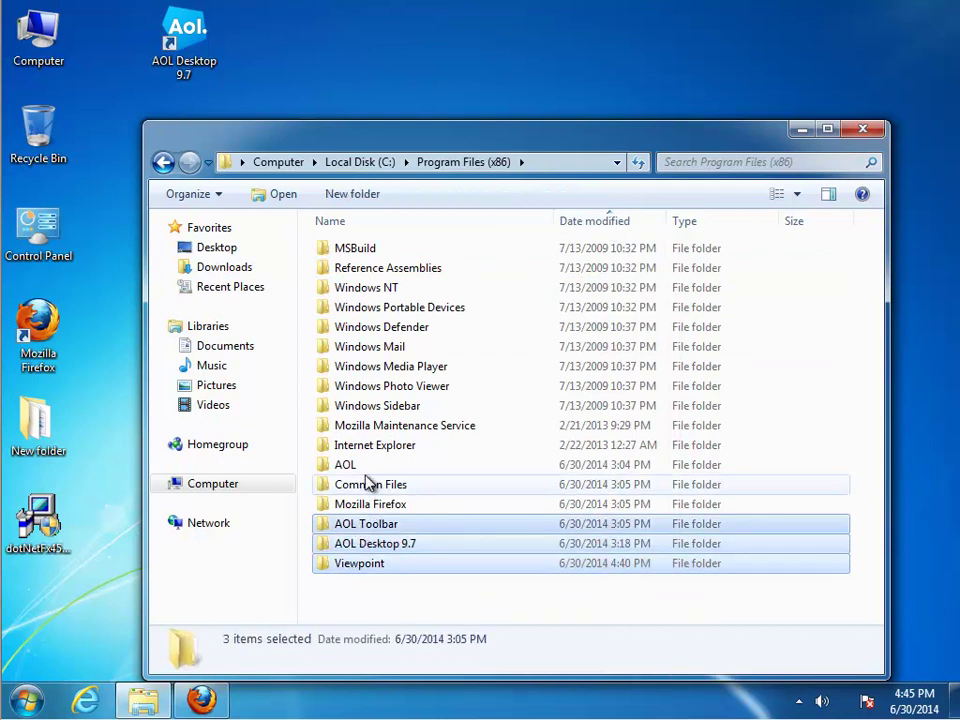
left_click(352, 468, "ctrl")
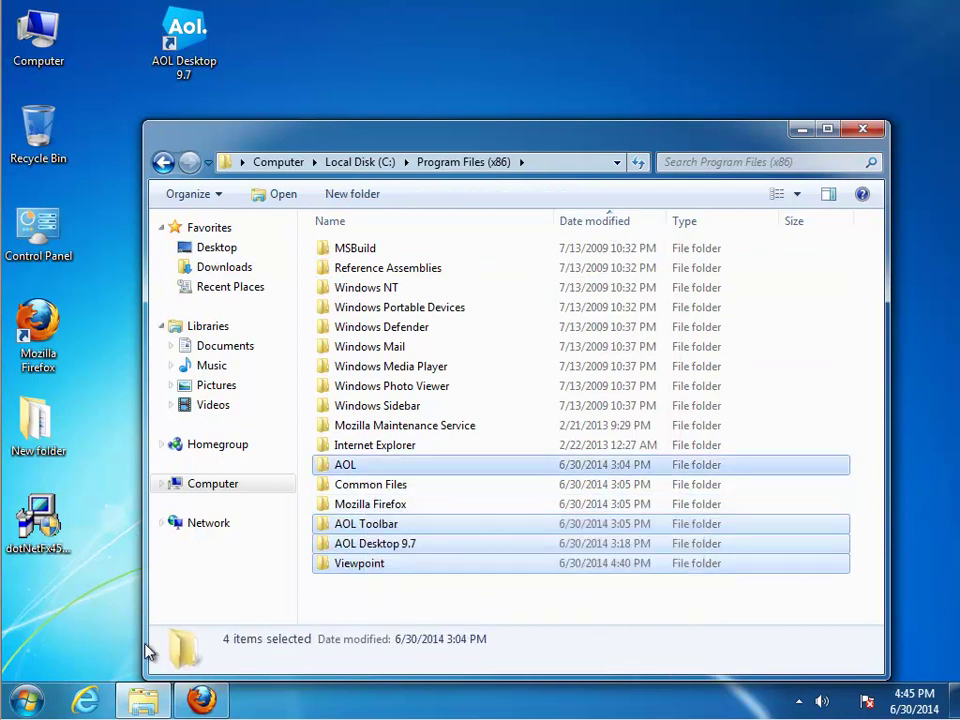
Switch to Firefox and look at the list of available search engines without changing the selection.
left_click(203, 703)
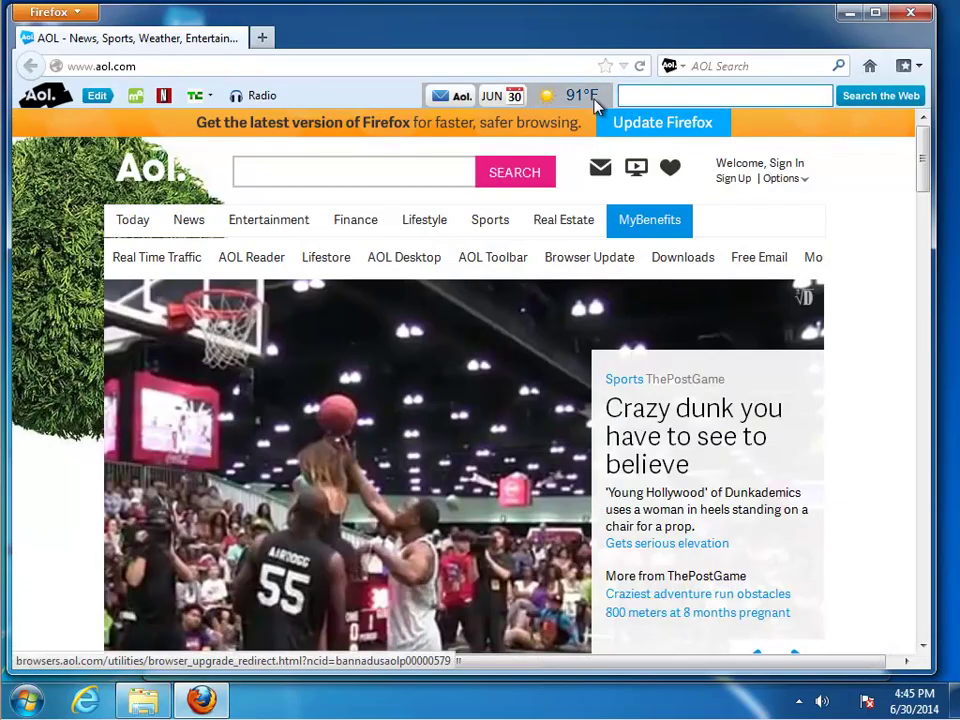
left_click(684, 72)
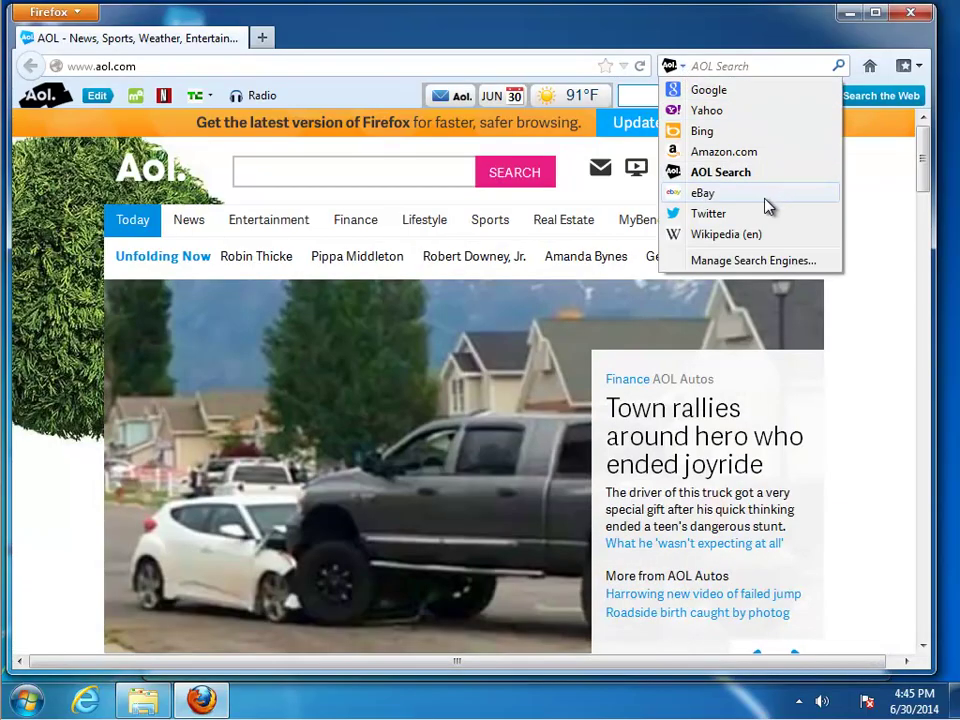
left_click(503, 45)
Inspect the AOL Toolbar extension's details in the Firefox add-ons manager and return to the AOL page.
left_click(67, 15)
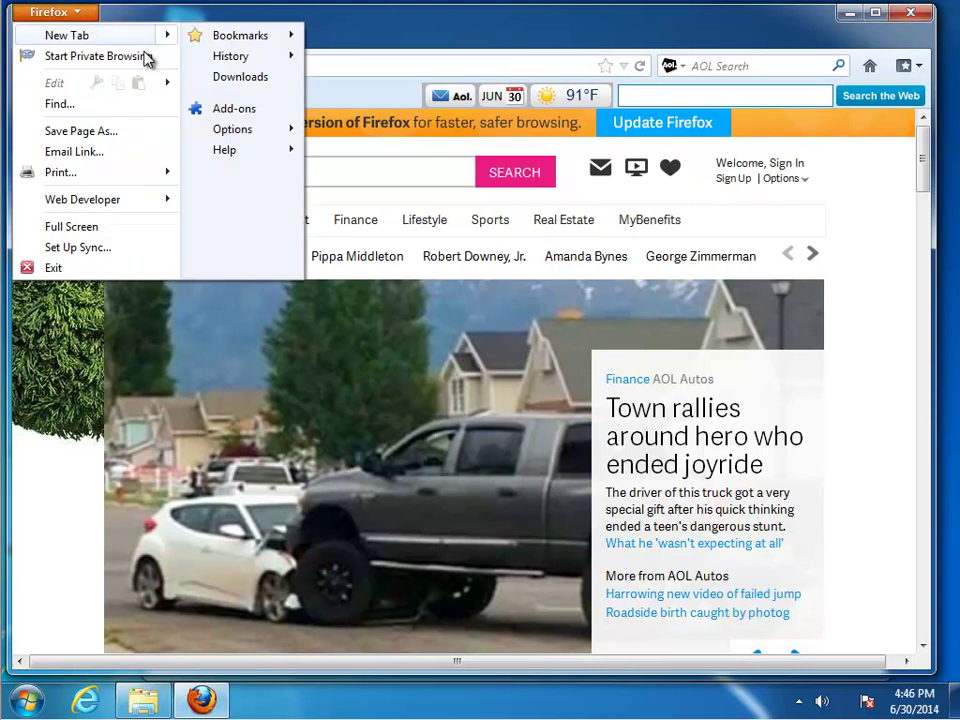
left_click(228, 110)
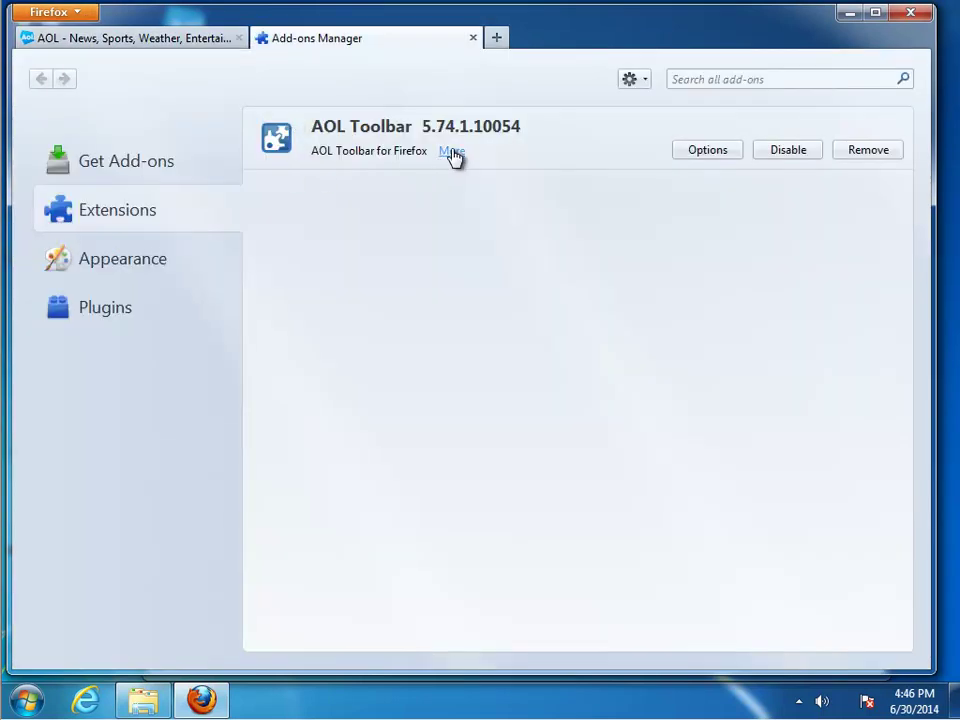
left_click(451, 152)
left_click(171, 38)
Check the home page address in the Firefox general options, cancel without changes and minimize the browser.
left_click(60, 13)
left_click(215, 132)
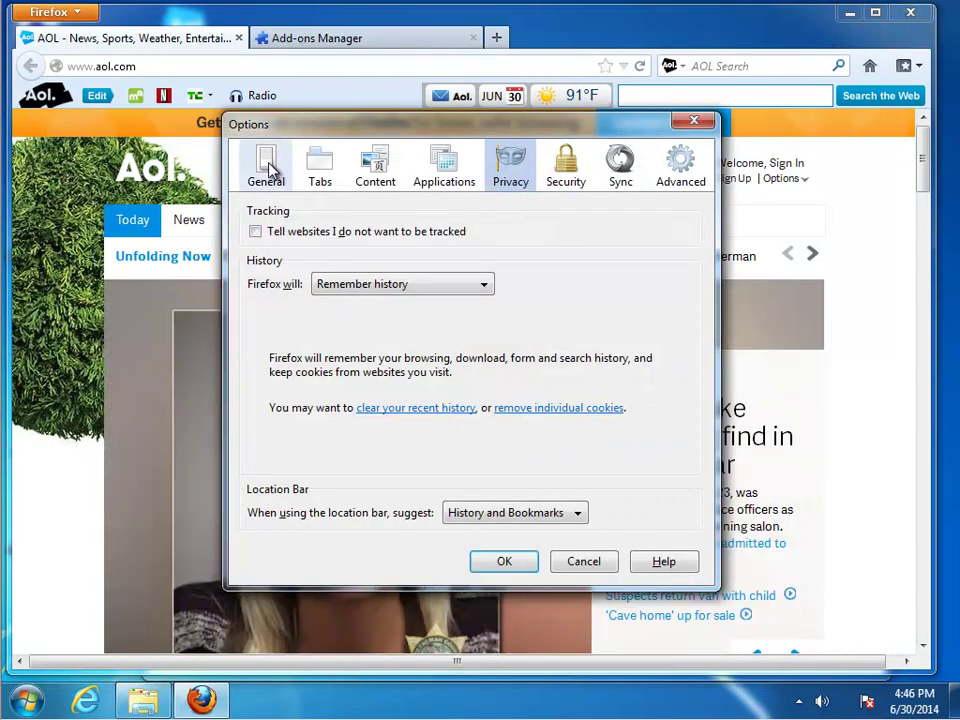
left_click(270, 168)
left_click_drag(619, 266, 318, 266)
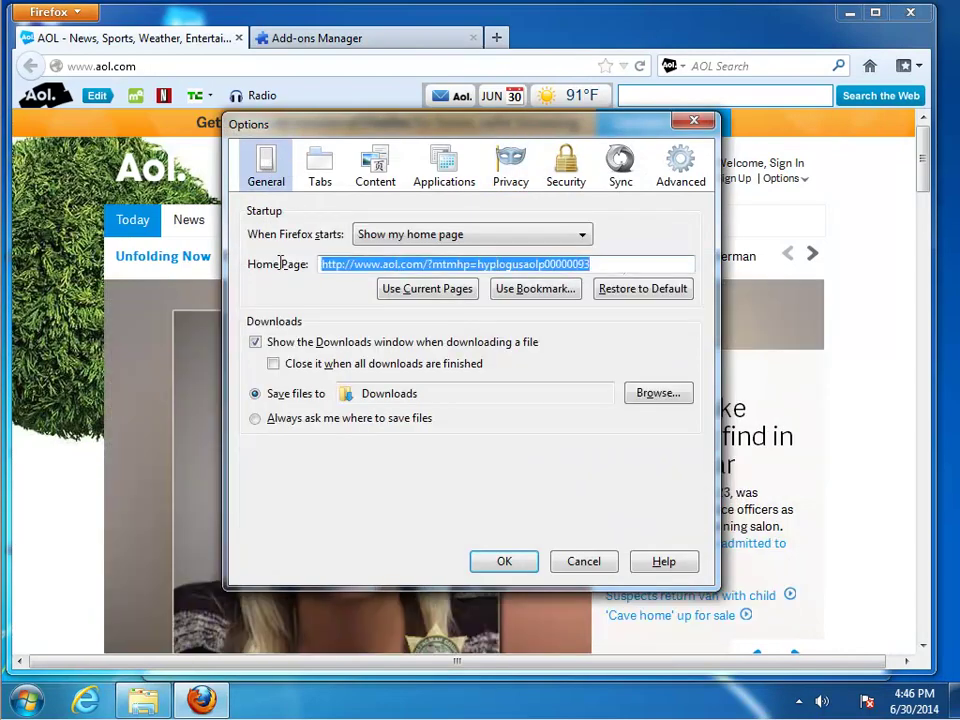
left_click(586, 562)
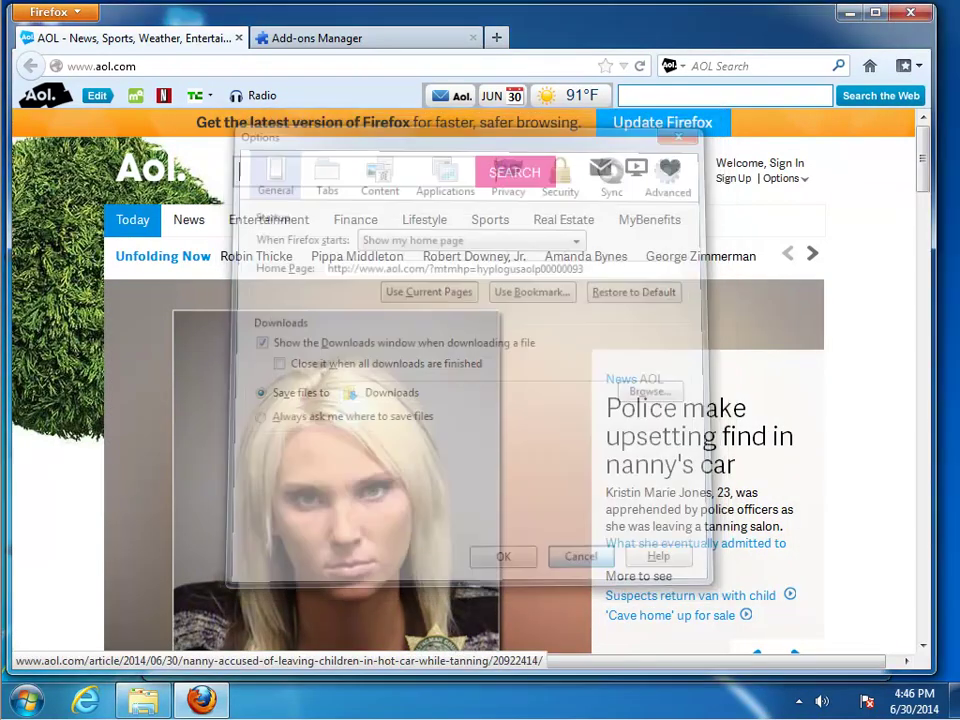
left_click(850, 14)
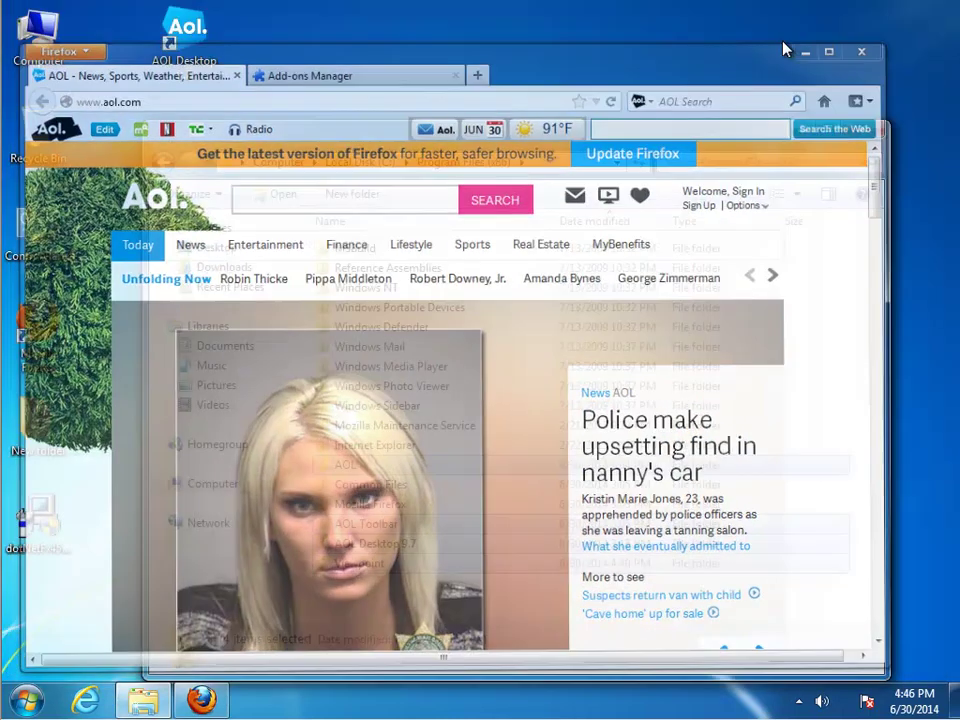
Look at the shortcuts inside the AOL folder among all installed programs.
left_click(27, 700)
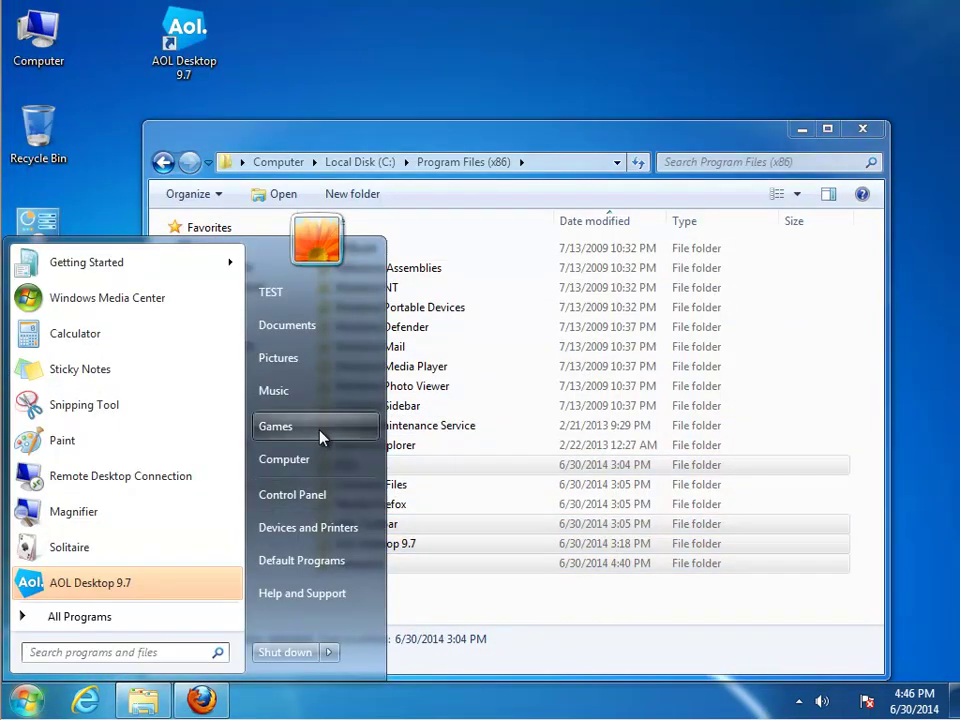
left_click(71, 617)
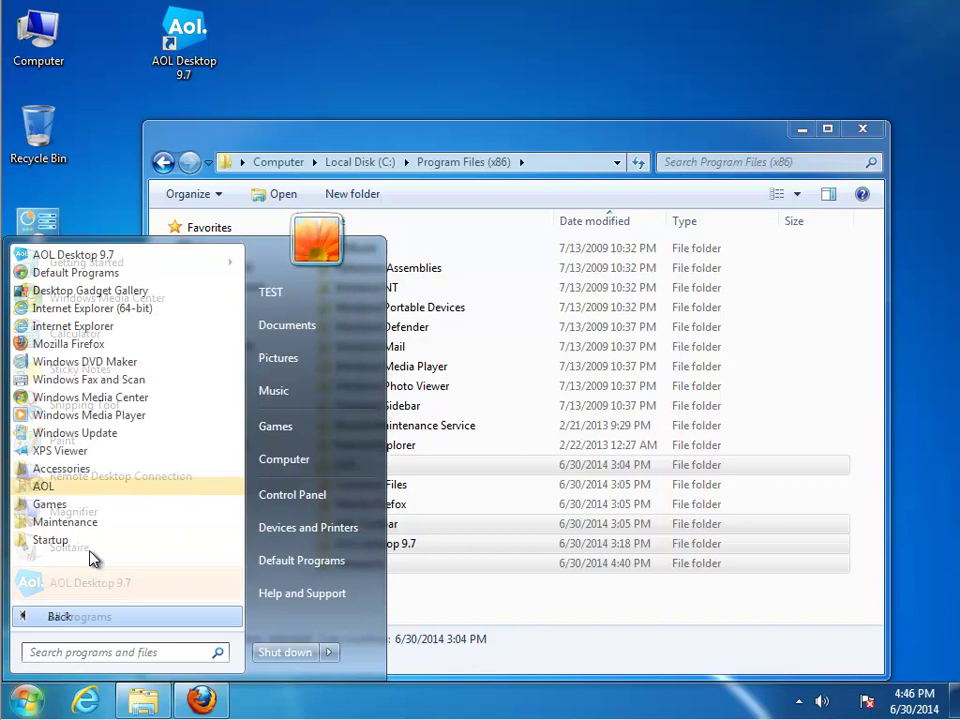
left_click(88, 488)
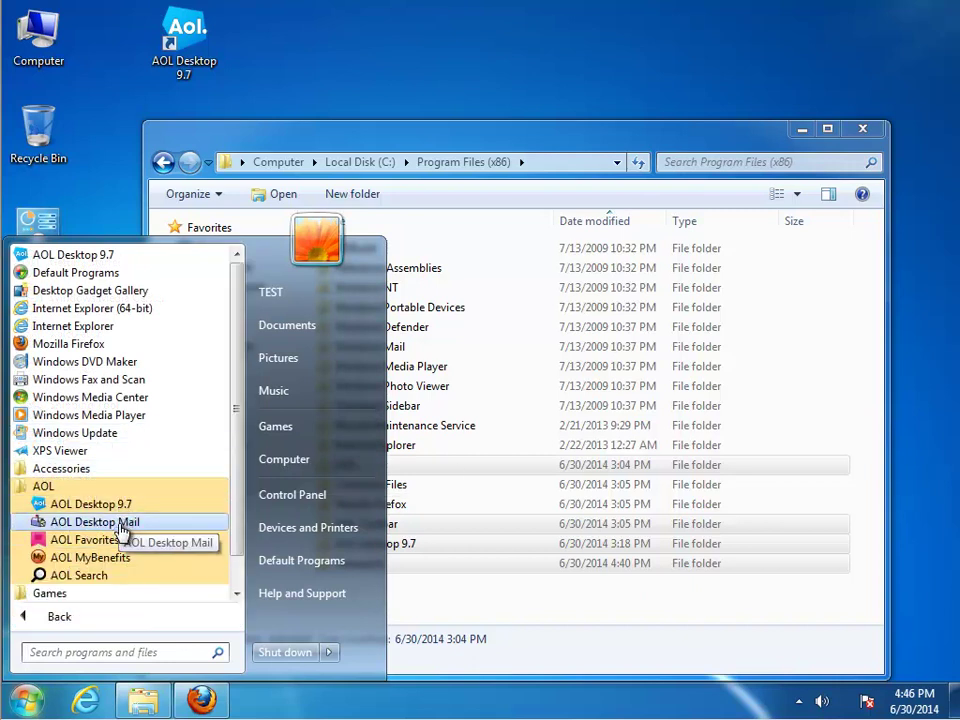
Open the Control Panel's list of installed programs and review the entries from Viewpoint Media Player to AOL Toolbar.
left_click(333, 495)
left_click(364, 360)
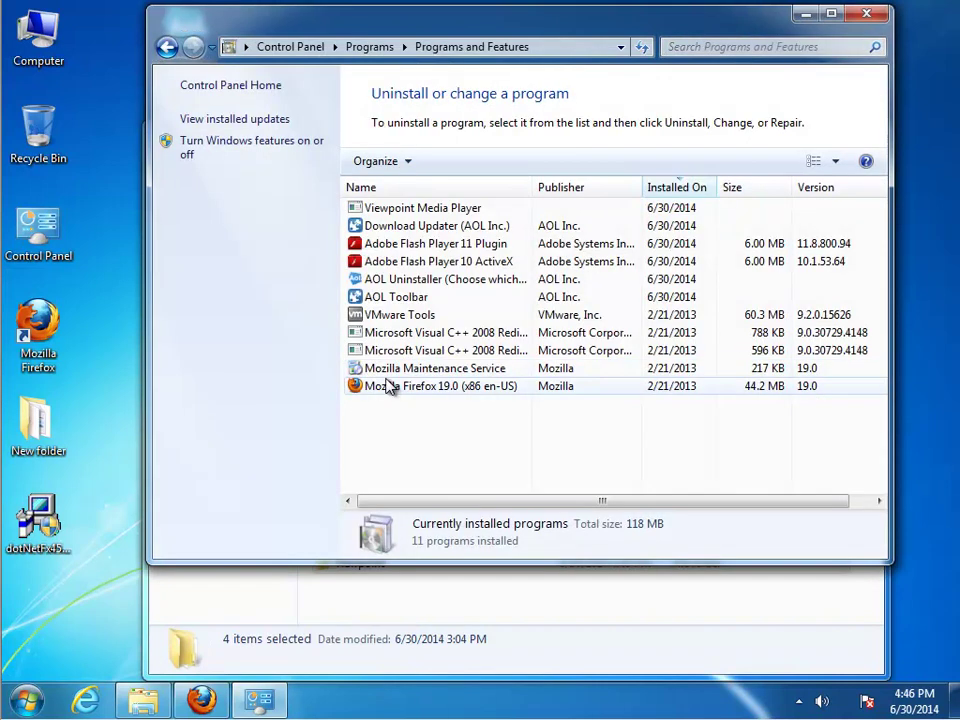
left_click(458, 210)
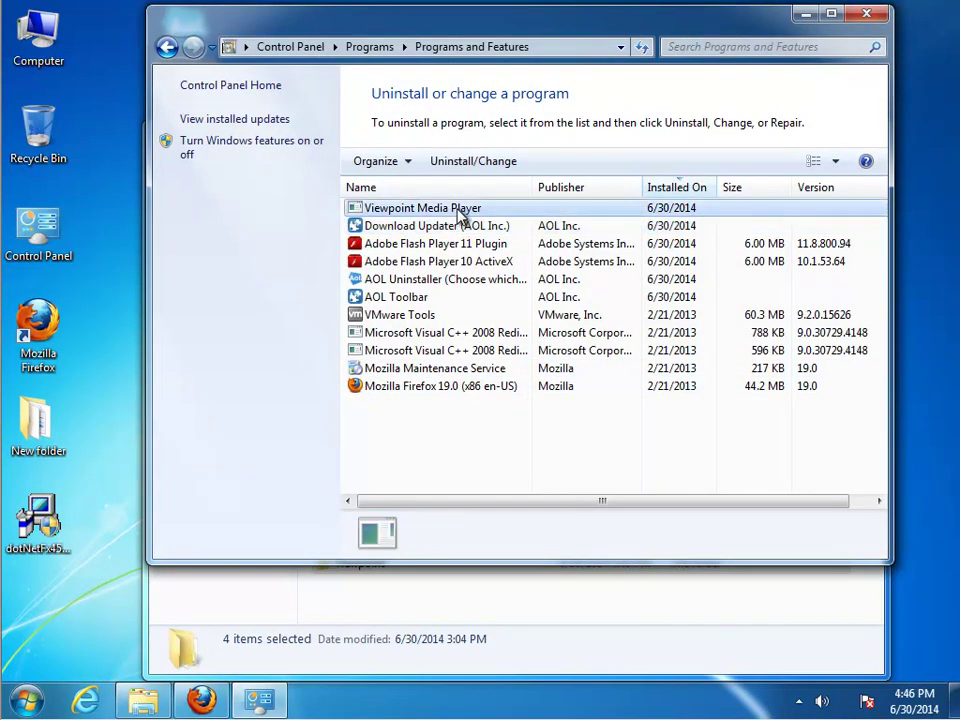
left_click(410, 228)
left_click(411, 244)
left_click(411, 262)
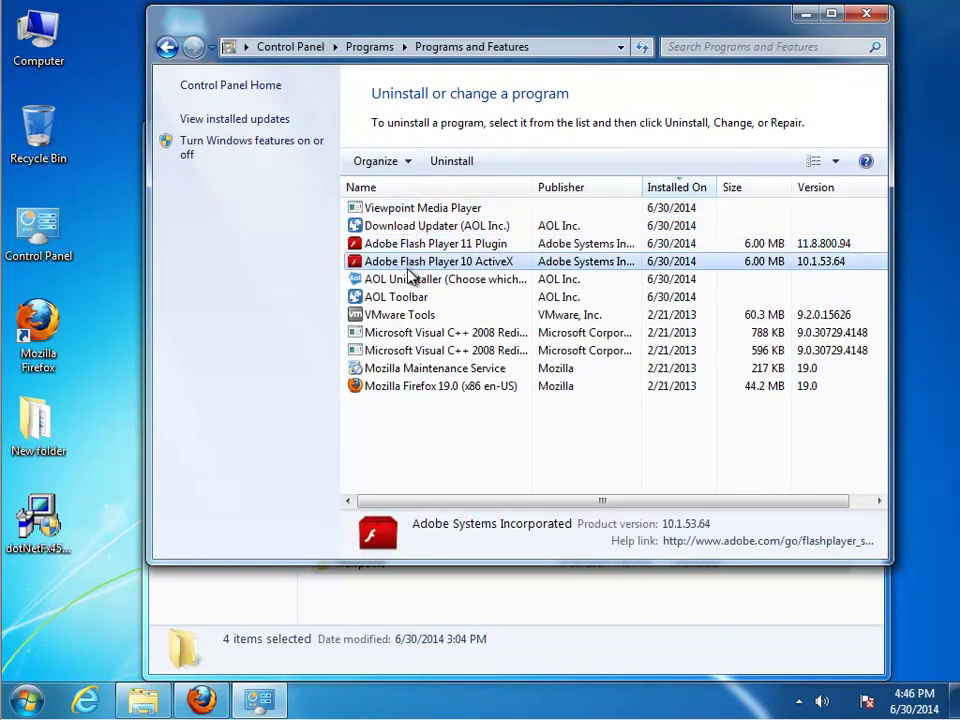
left_click(393, 280)
left_click(636, 294)
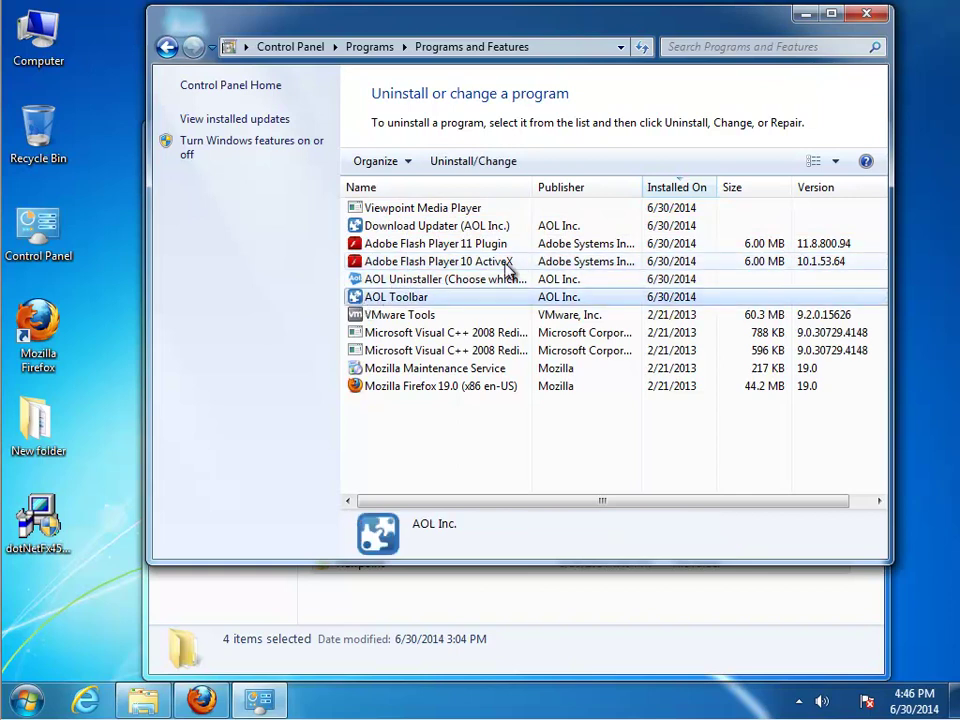
Launch the AOL Uninstaller from the installed programs and agree to scan the system for AOL software.
left_click(439, 281)
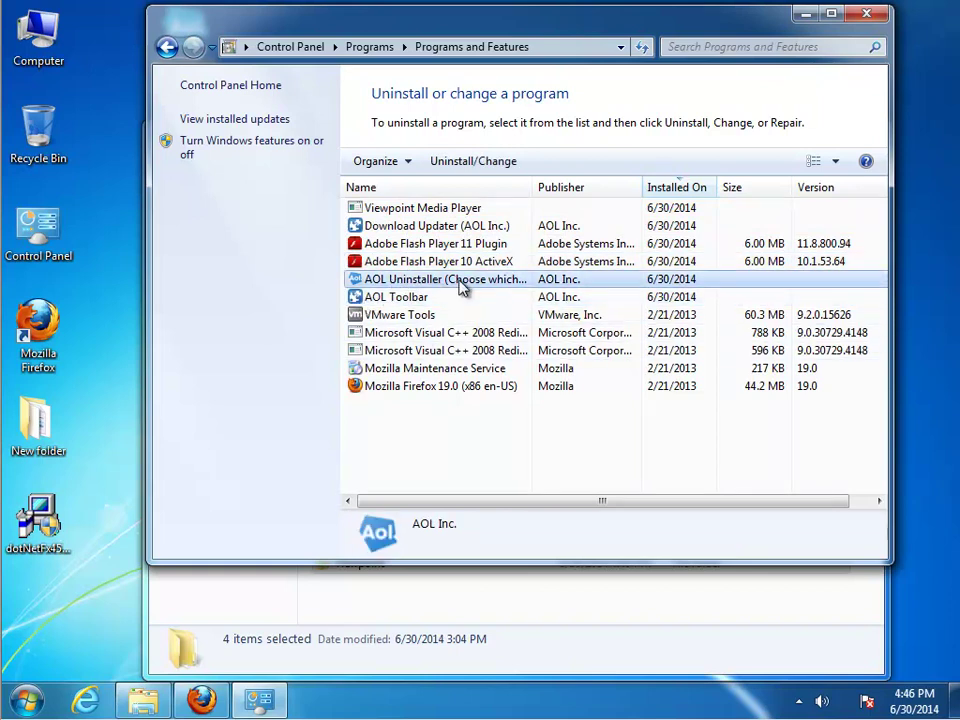
left_click(455, 165)
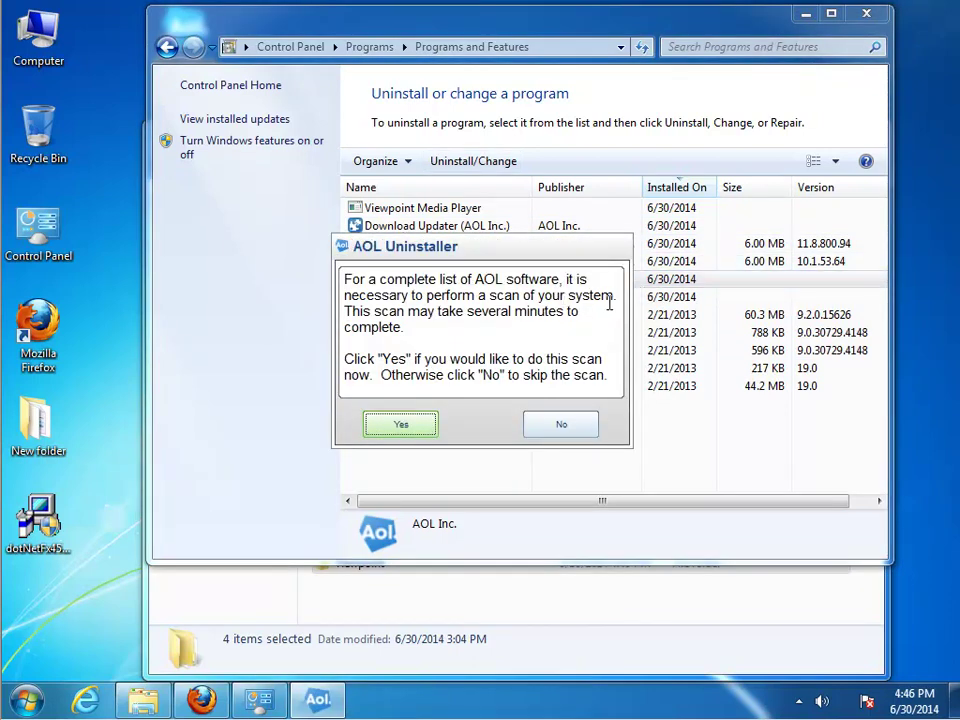
left_click(412, 426)
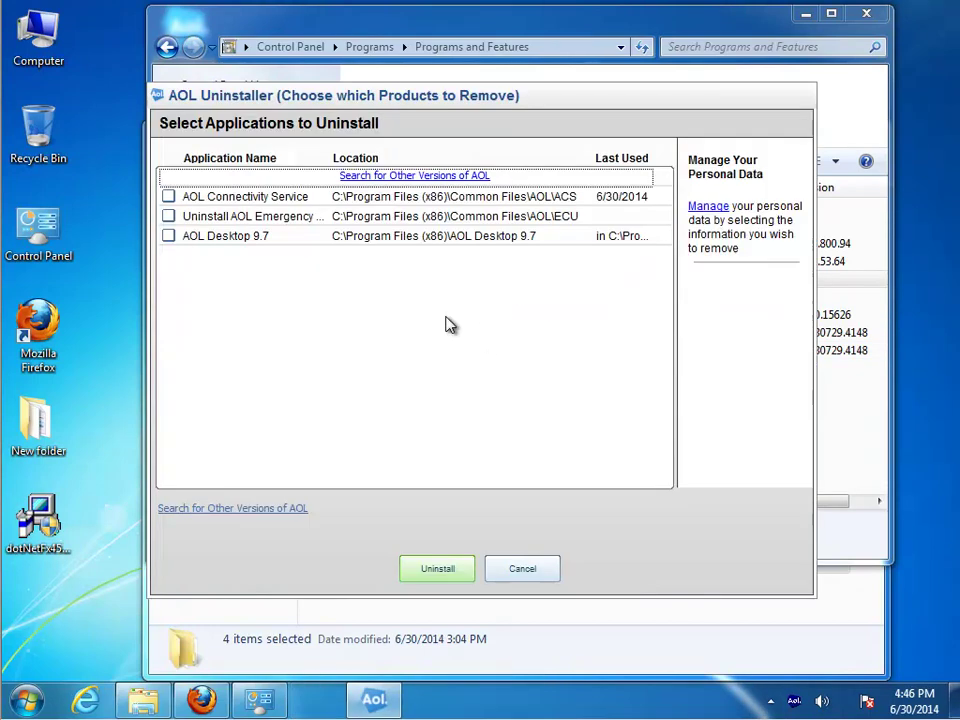
Choose AOL Connectivity Service, AOL Emergency Connect Utility and AOL Desktop 9.7 for removal, then start and confirm the uninstall.
left_click_drag(397, 116, 465, 193)
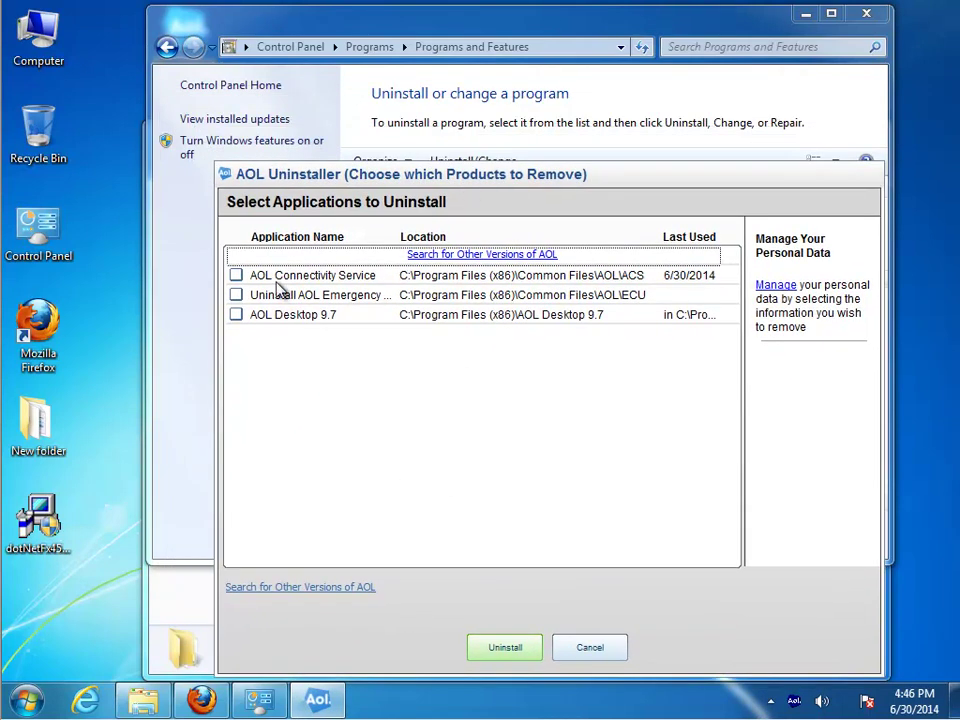
left_click(245, 279)
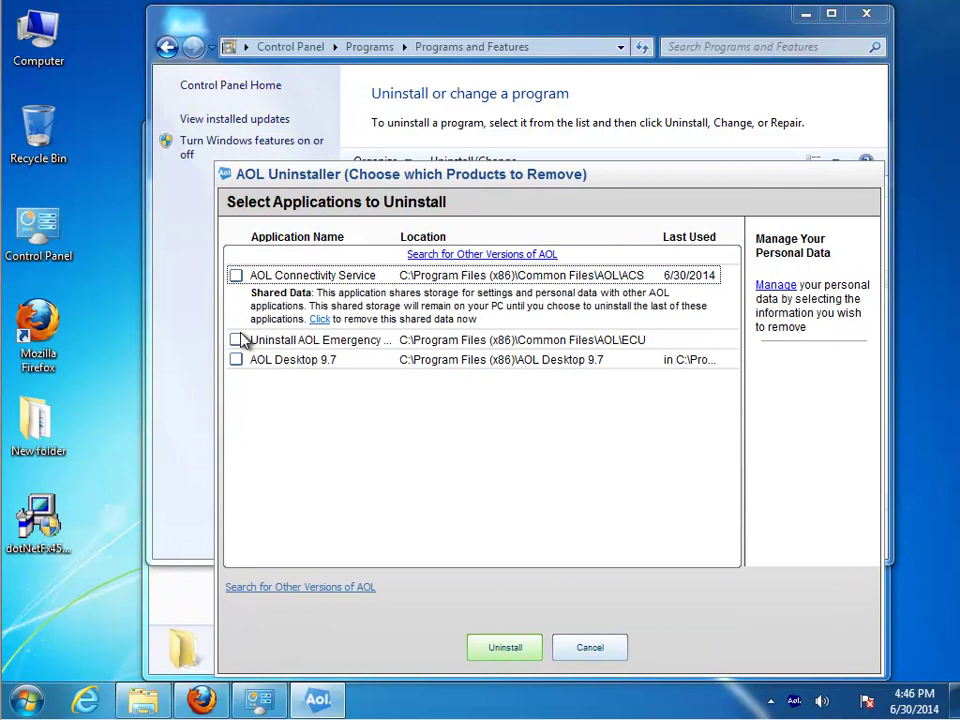
left_click(239, 341)
left_click(237, 358)
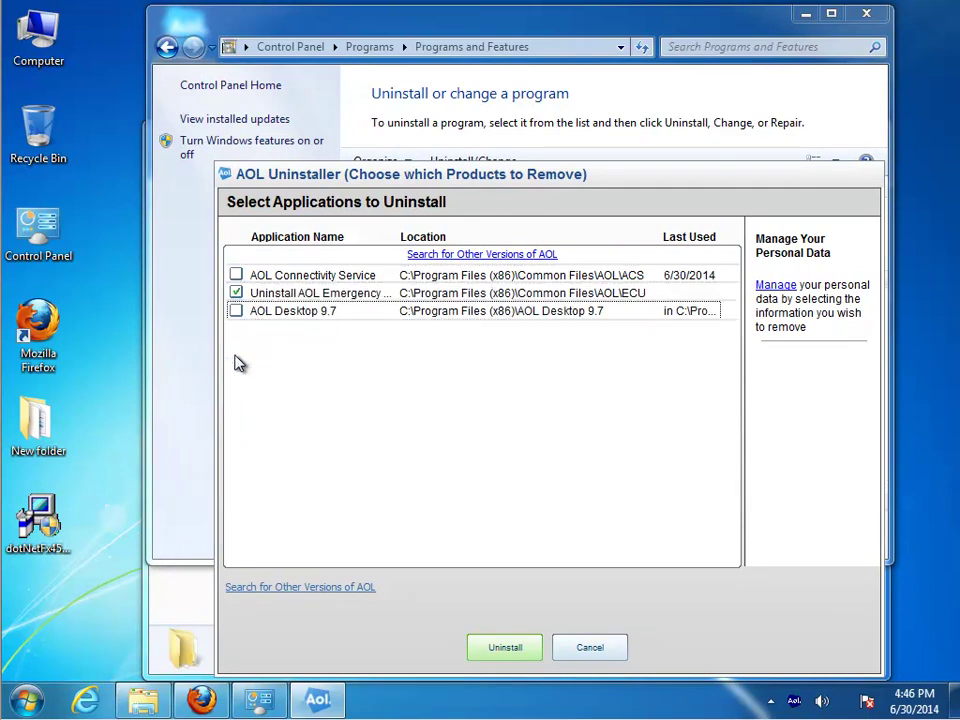
left_click(237, 277)
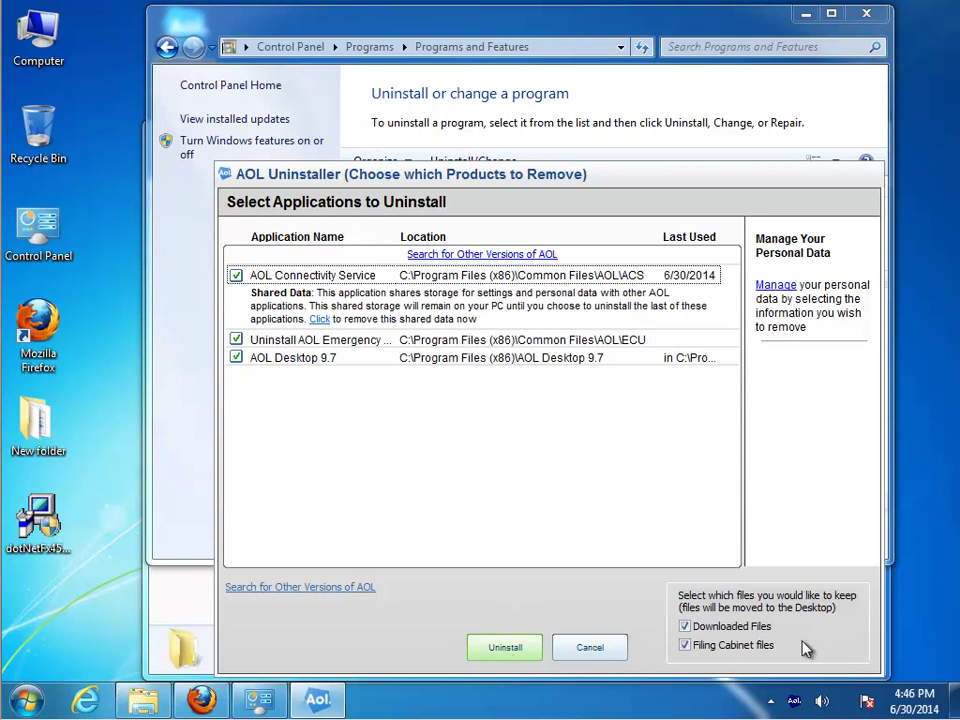
left_click(506, 647)
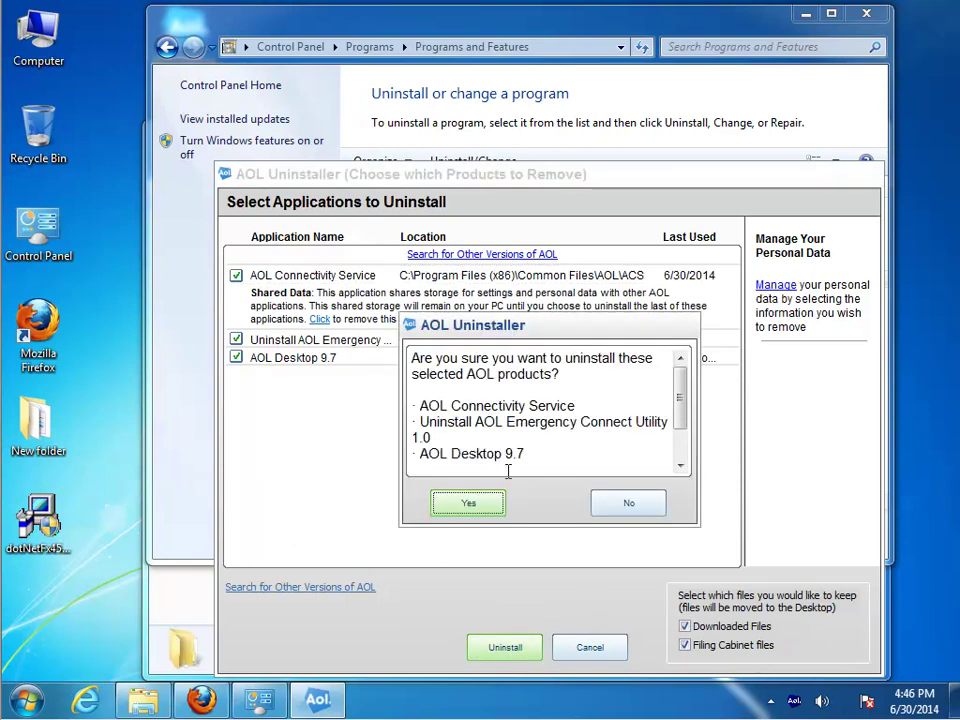
left_click(482, 504)
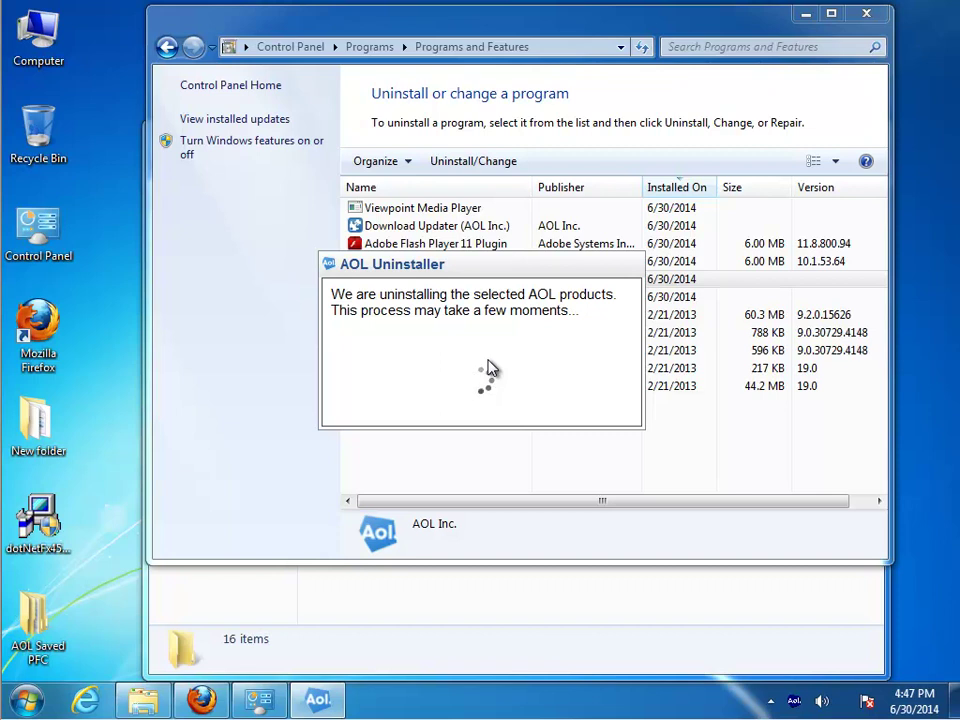
left_click_drag(478, 268, 507, 350)
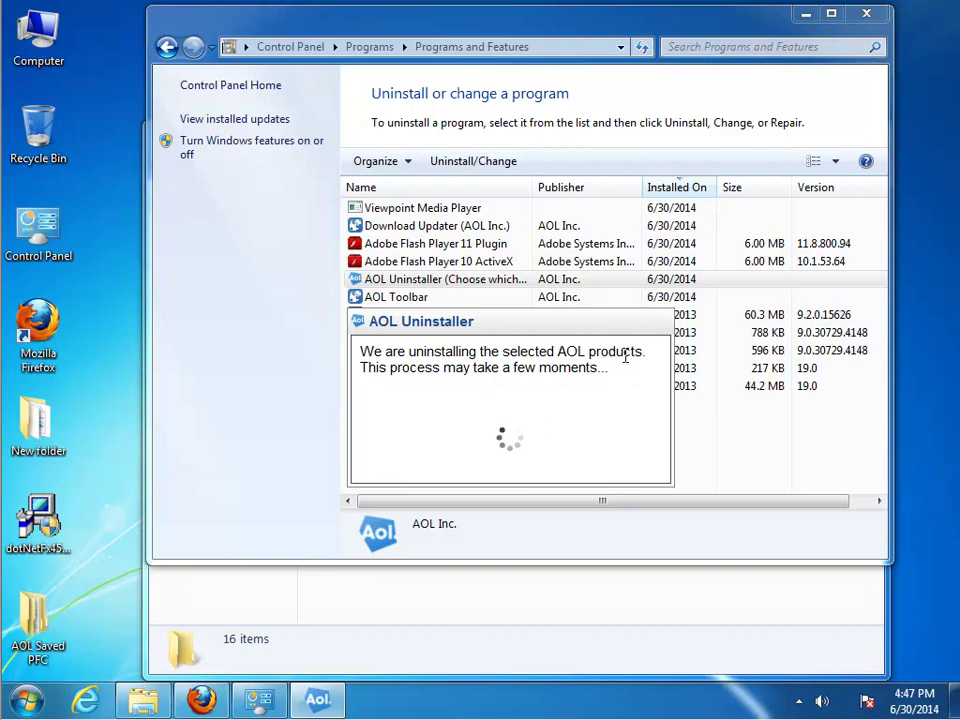
Close the running Firefox window while the AOL uninstall is in progress.
right_click(201, 699)
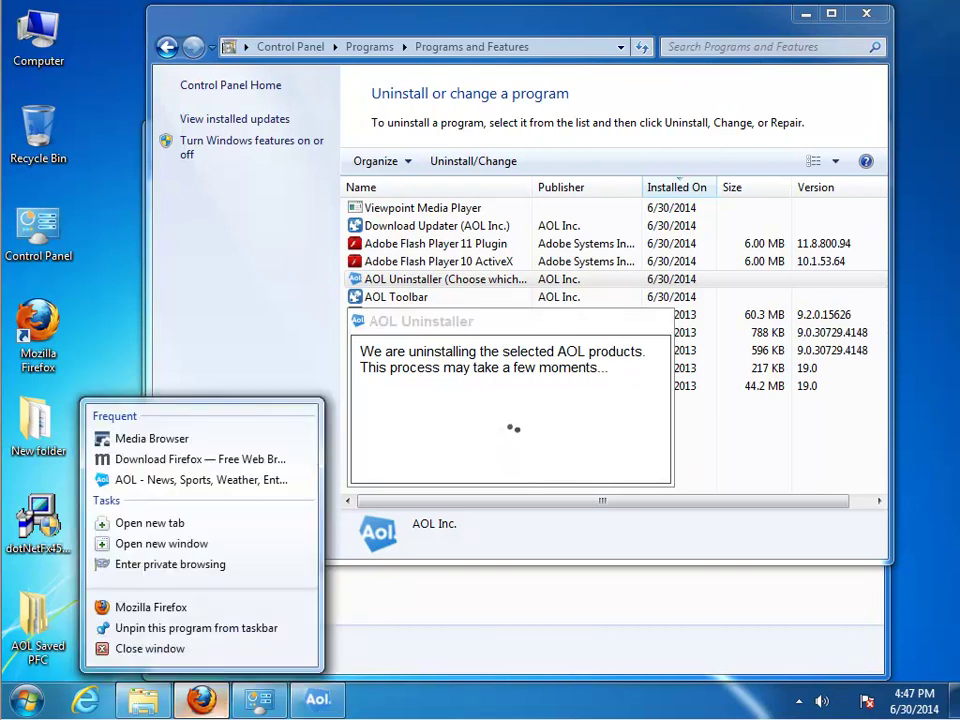
left_click(150, 649)
key("Return")
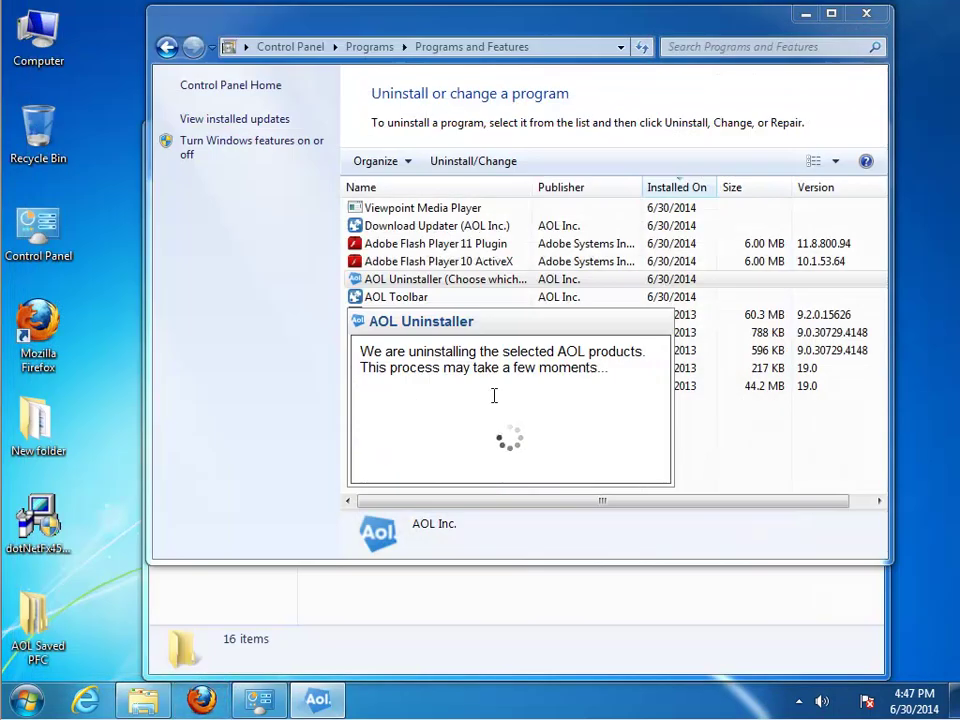
Start Task Manager, review the running processes for AOL items, and minimize it.
right_click(392, 700)
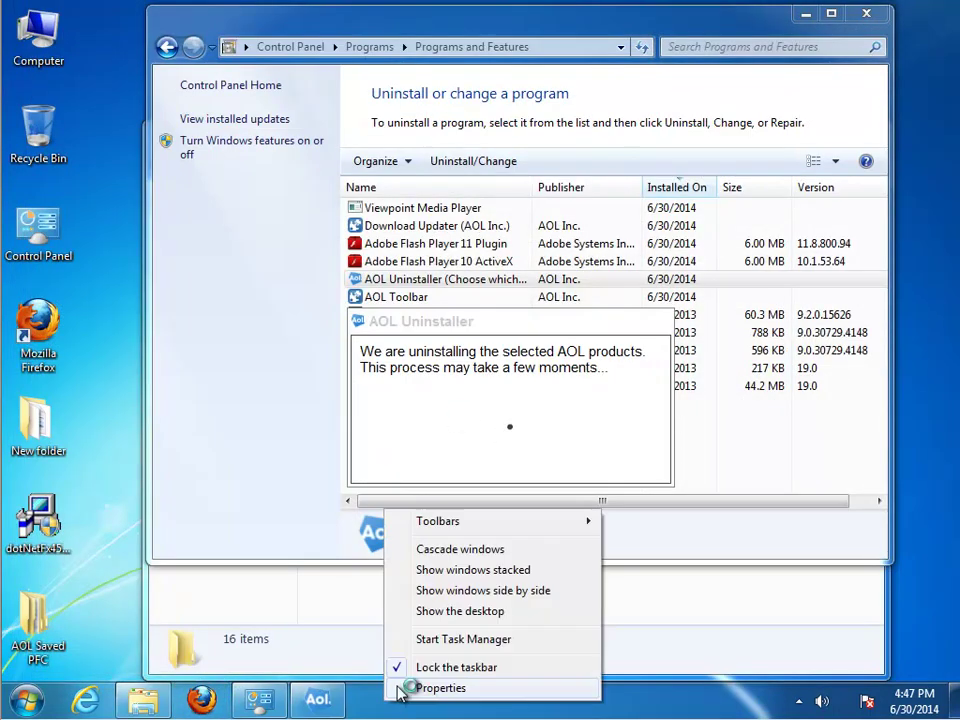
left_click(445, 638)
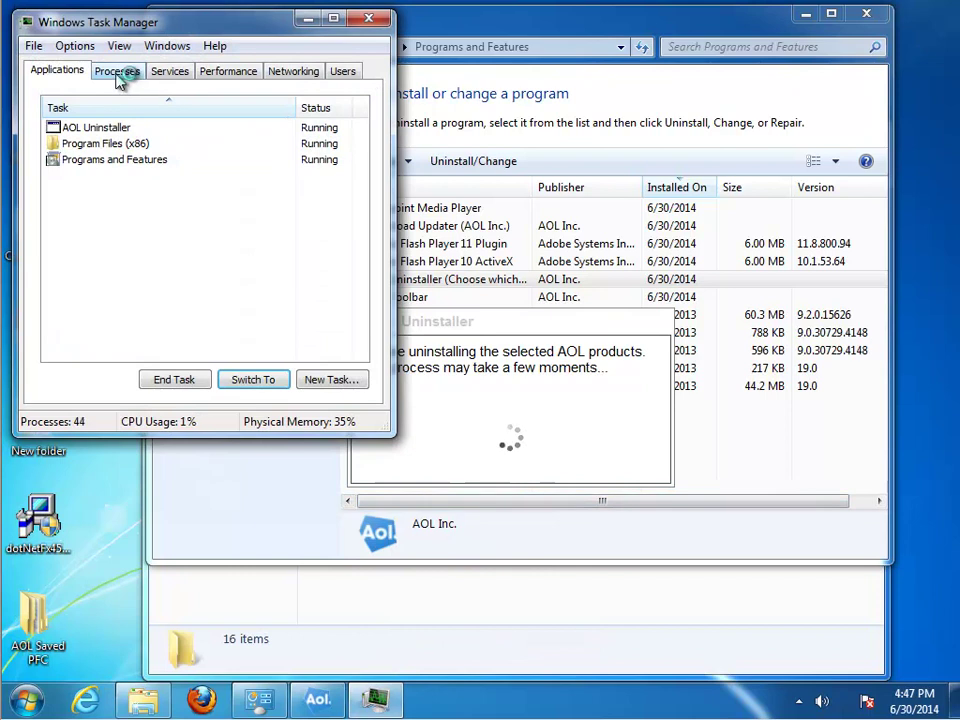
left_click(117, 71)
left_click(62, 127)
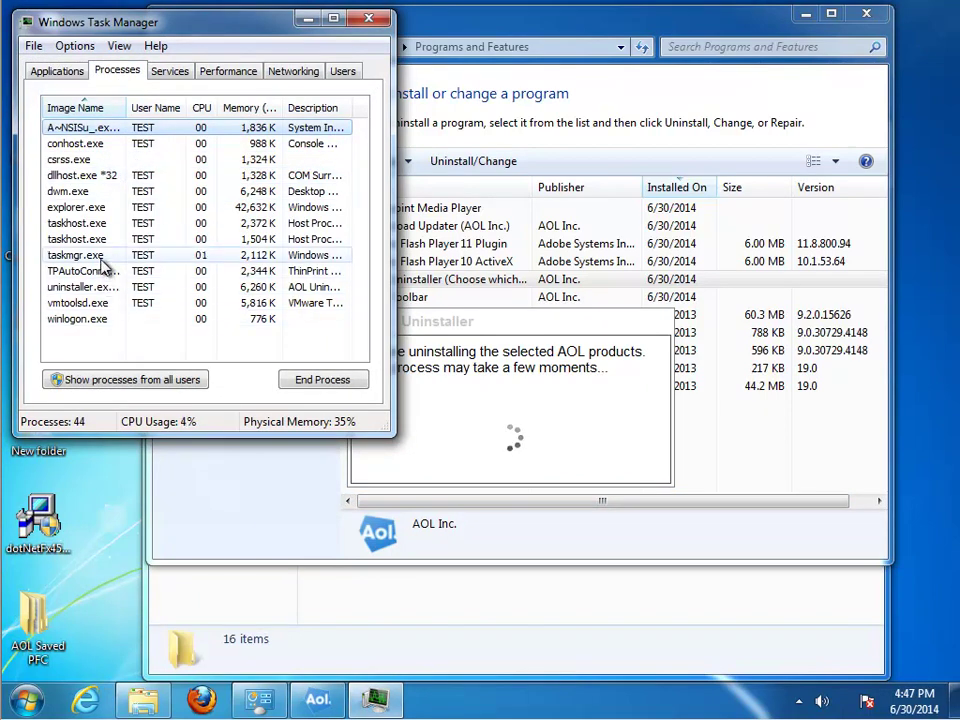
left_click(309, 19)
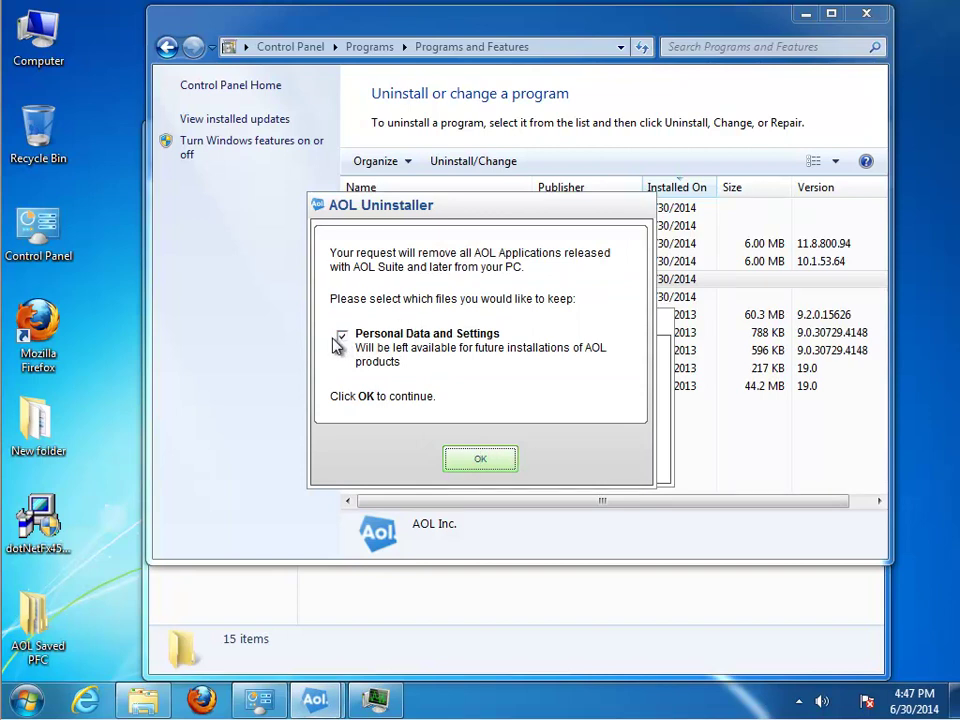
Choose not to keep Personal Data and Settings, continue the AOL uninstall, and postpone the required restart.
left_click(342, 338)
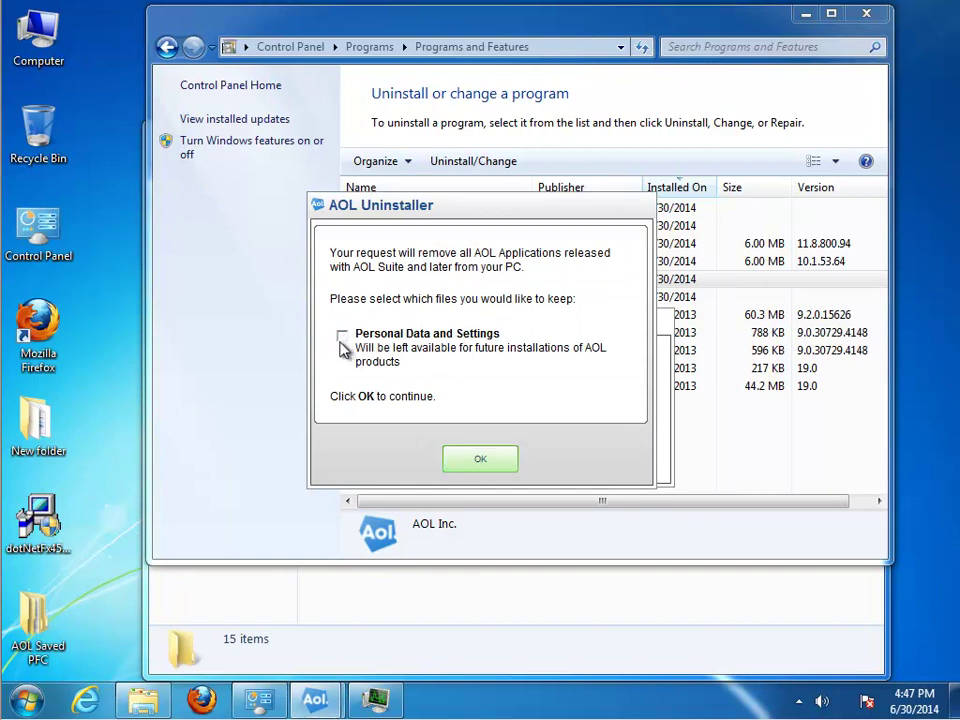
left_click(481, 462)
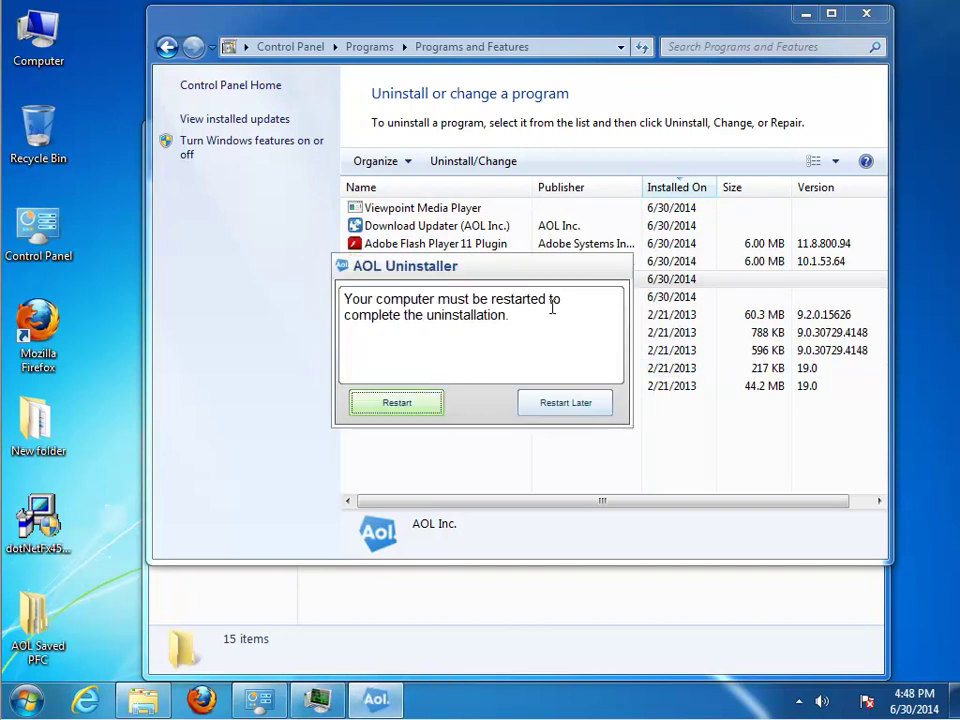
left_click(601, 406)
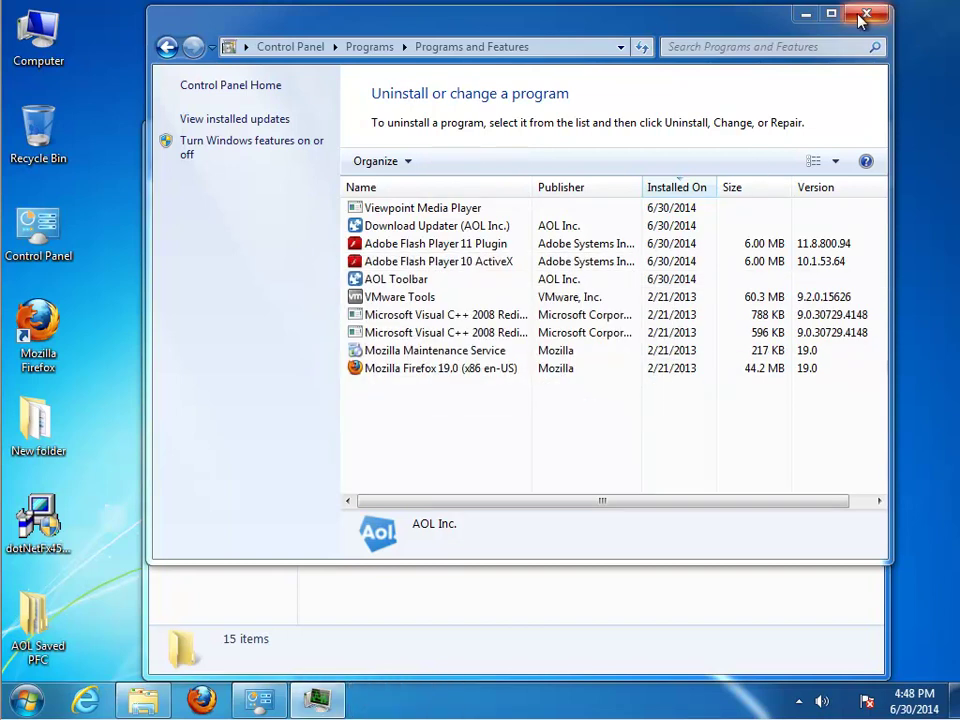
Close the Programs and Features and Program Files (x86) windows and restart the computer.
left_click(862, 14)
left_click(861, 129)
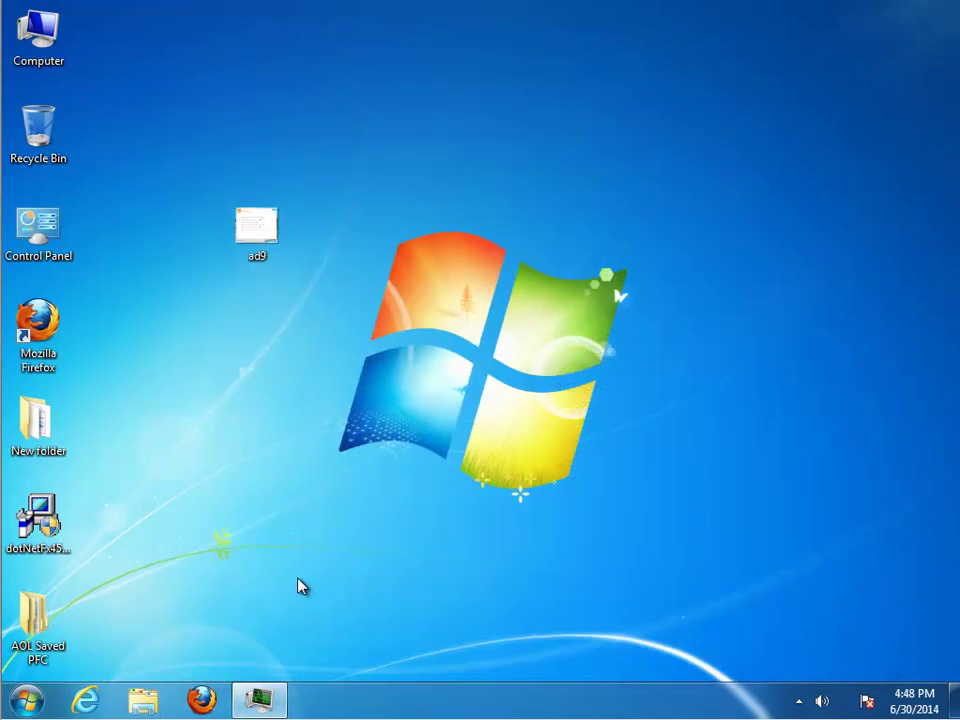
left_click(45, 702)
left_click(328, 654)
left_click(374, 629)
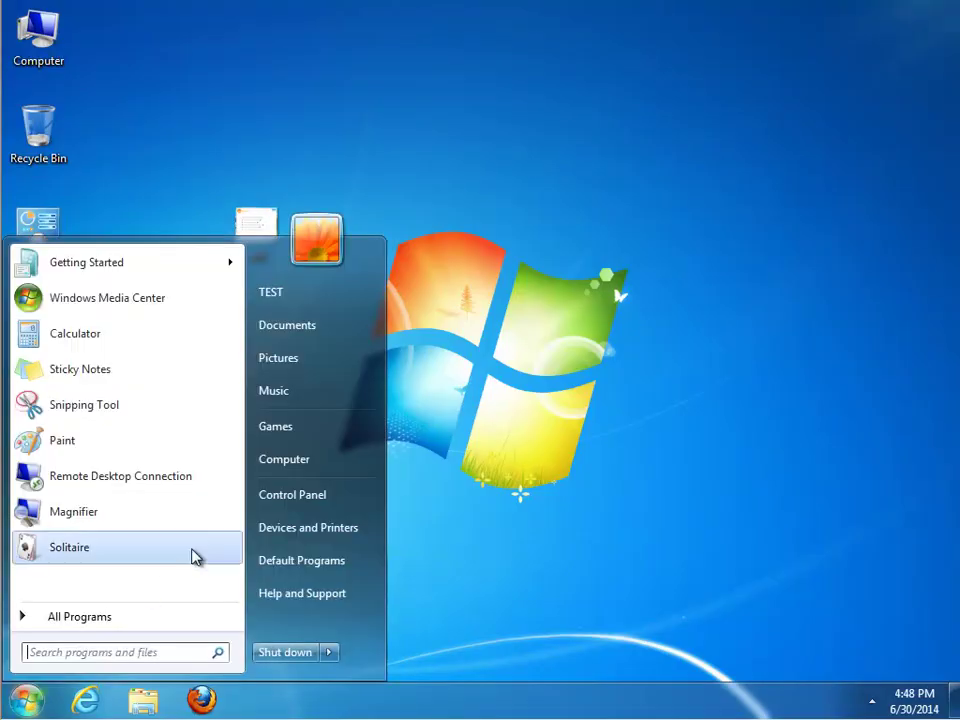
Open the Control Panel's list of installed programs and uninstall Download Updater (AOL Inc.) and AOL Toolbar, closing the toolbar's uninstall web page.
key("super")
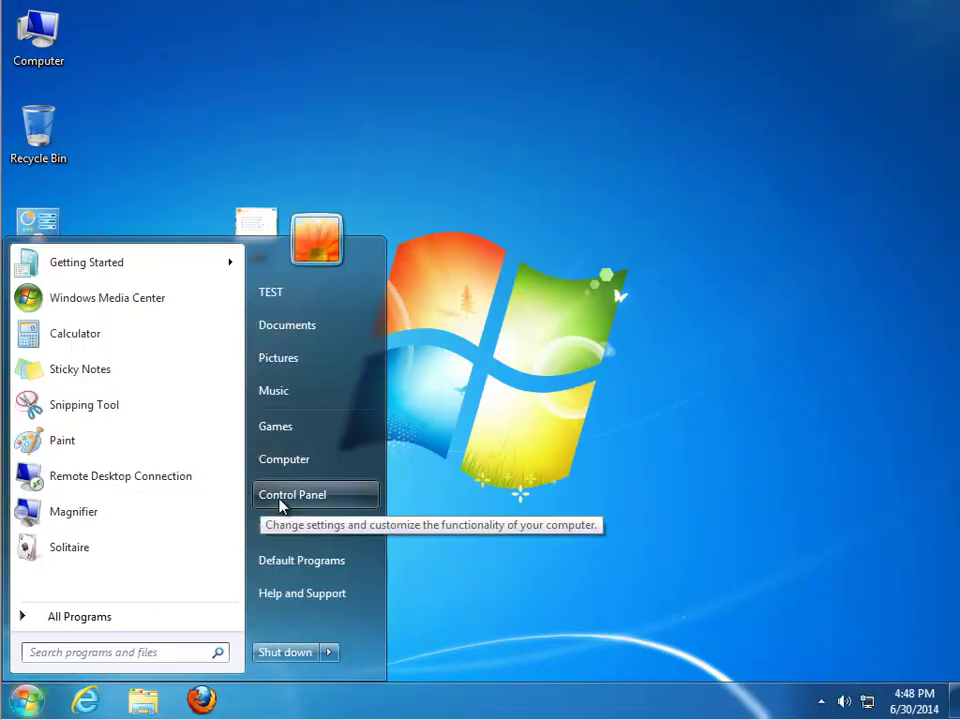
left_click(318, 497)
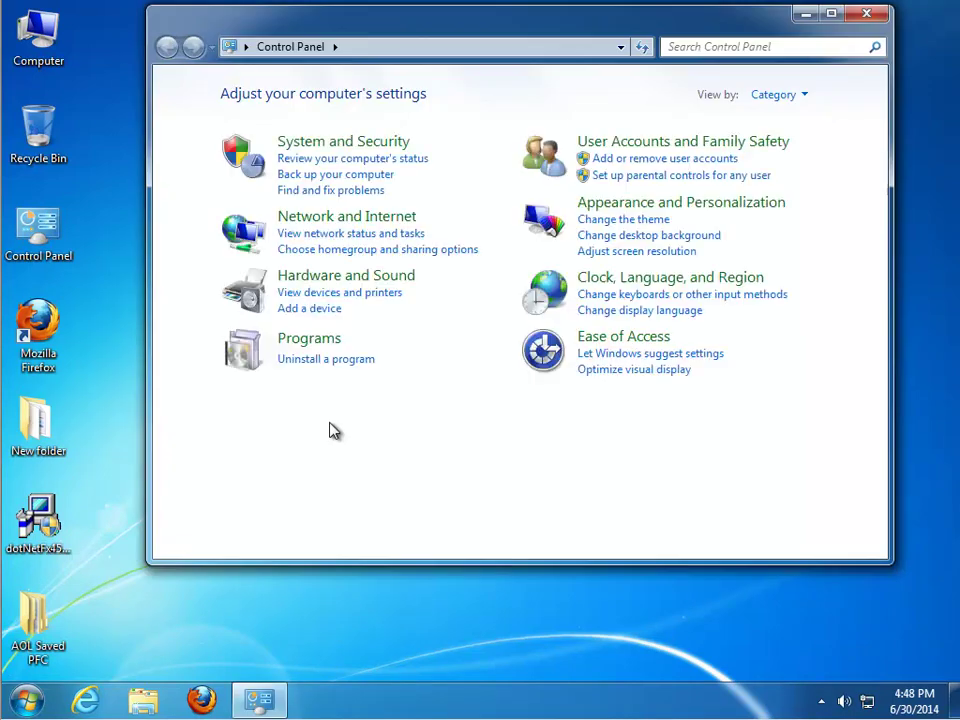
left_click(338, 364)
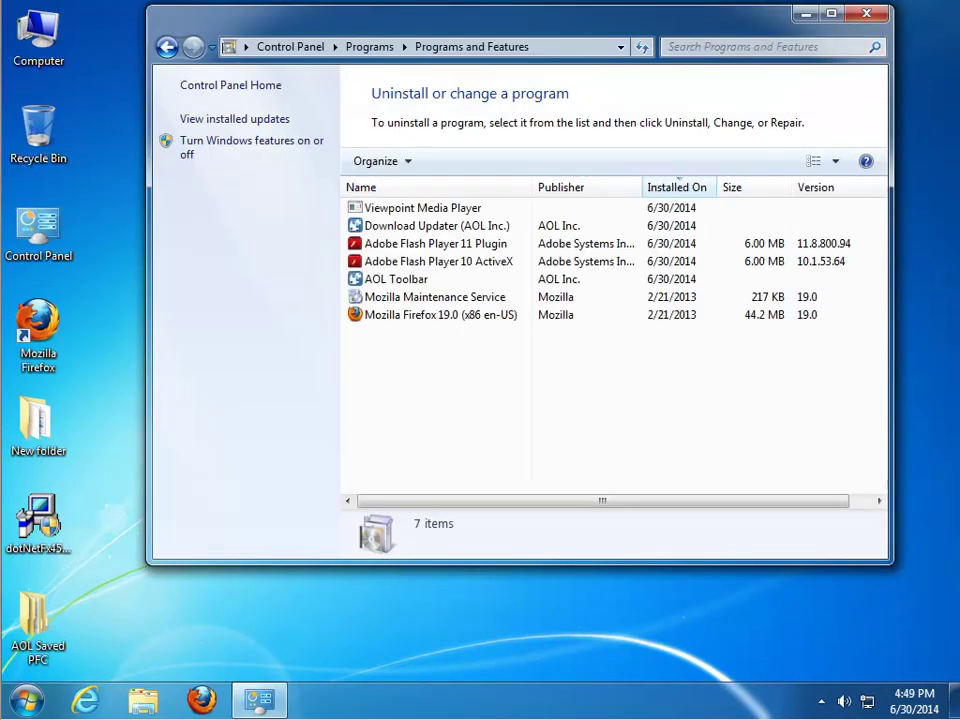
left_click(460, 226)
left_click(465, 161)
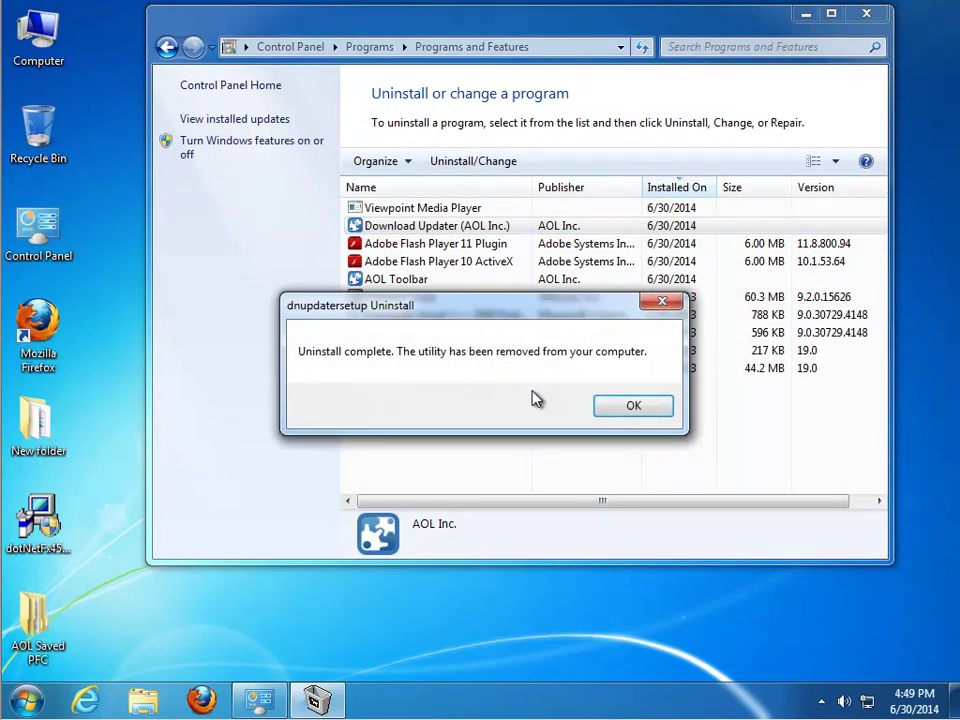
left_click(627, 414)
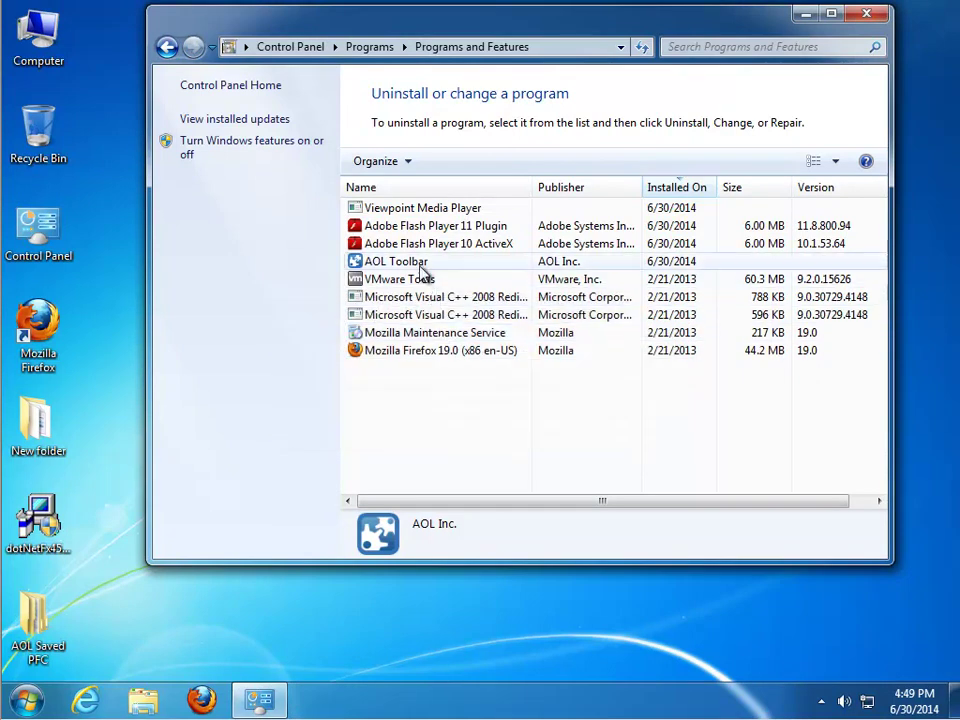
left_click(458, 161)
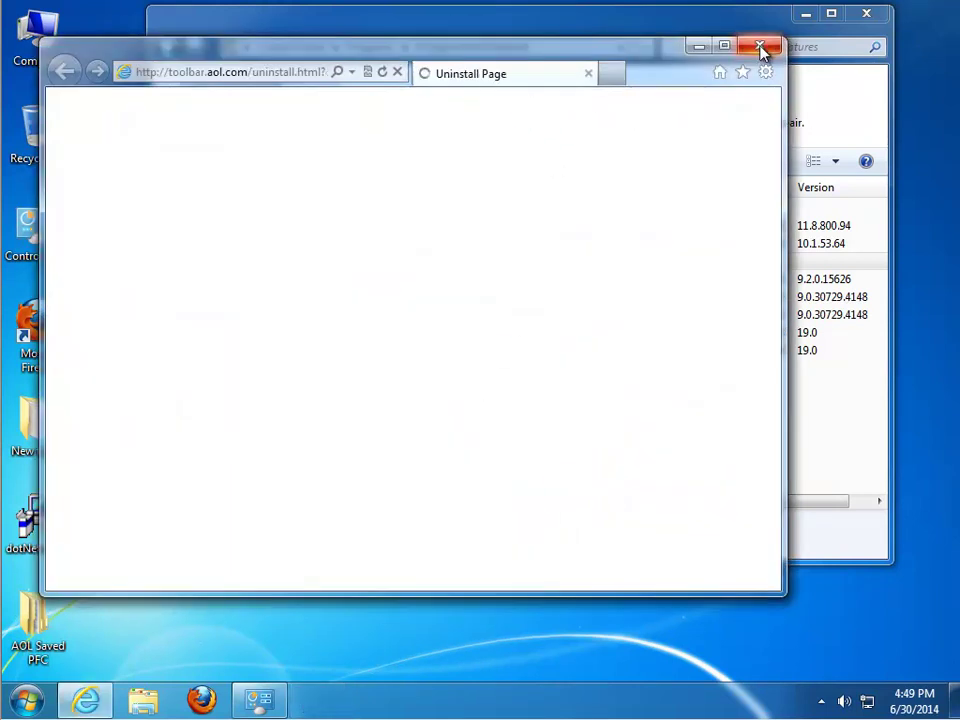
left_click(758, 46)
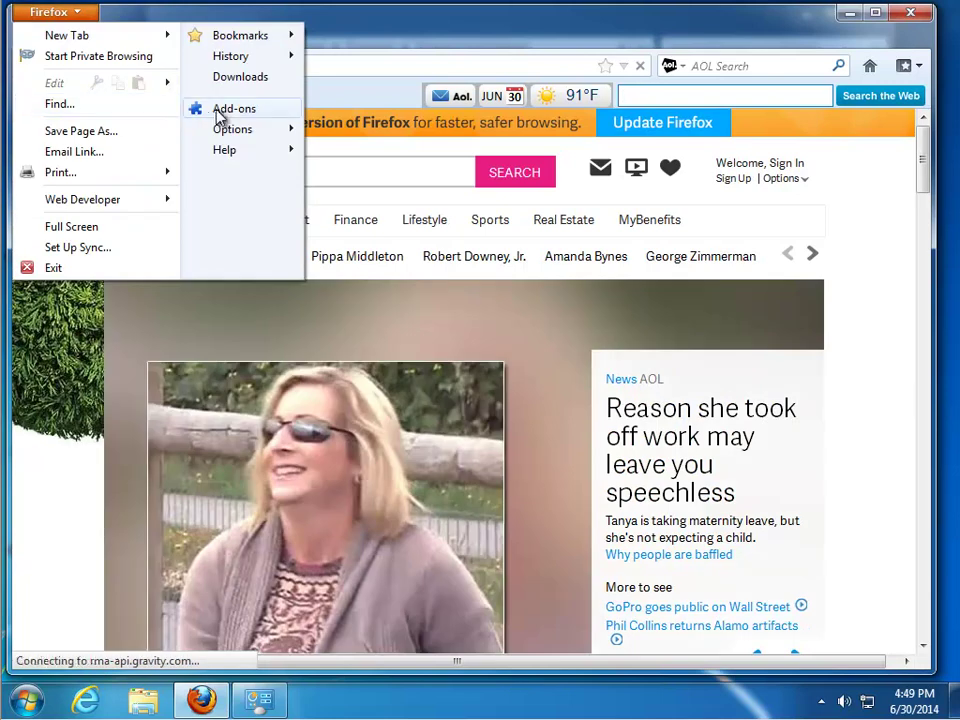
Remove the AOL Toolbar extension from Firefox's add-ons and confirm its uninstallation.
left_click(222, 108)
left_click(451, 153)
left_click(809, 396)
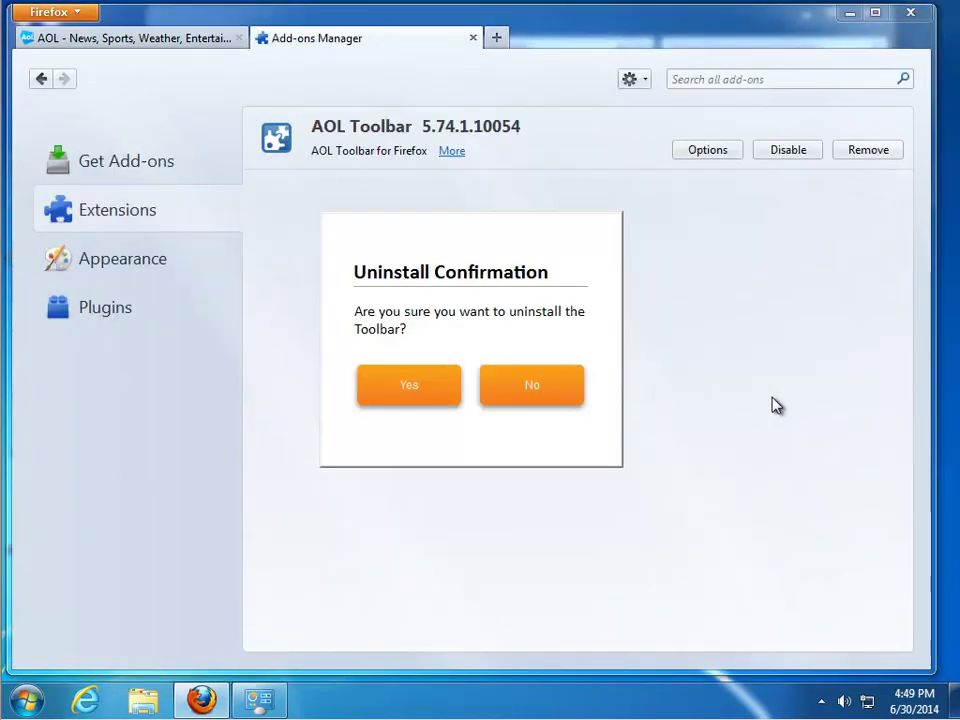
left_click(412, 398)
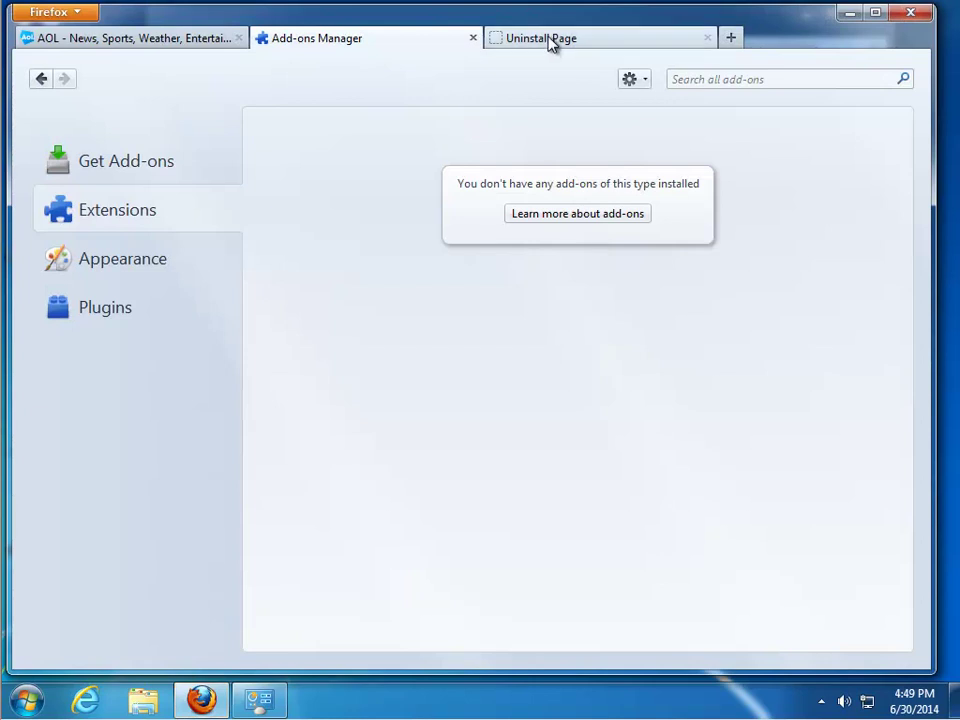
Remove AOL Search from Firefox's list of search engines and save the list.
left_click(548, 40)
left_click(674, 66)
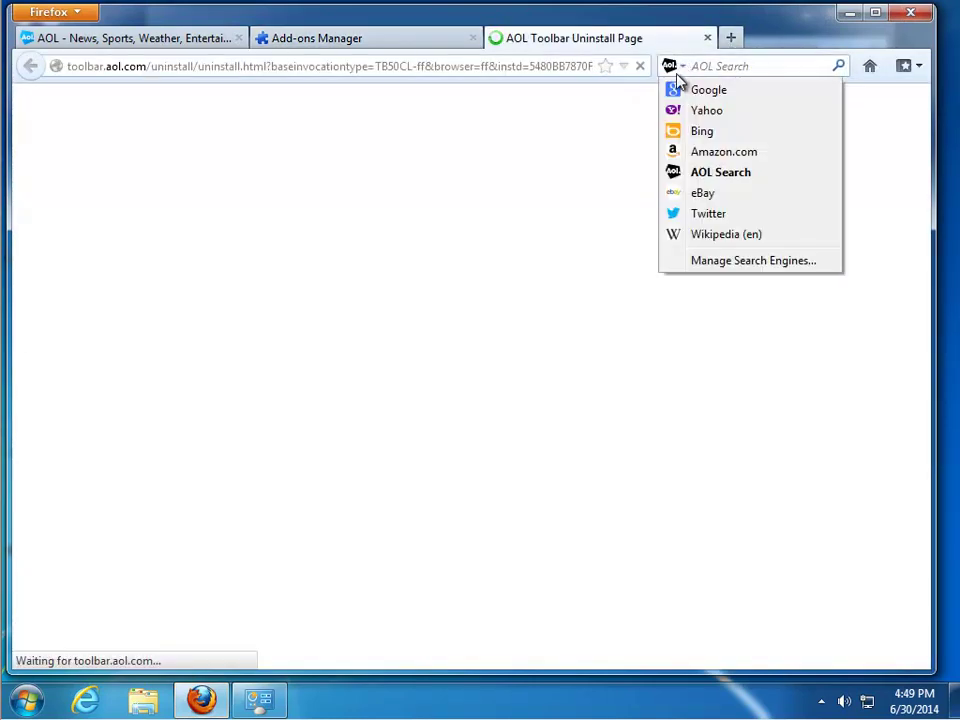
left_click(710, 268)
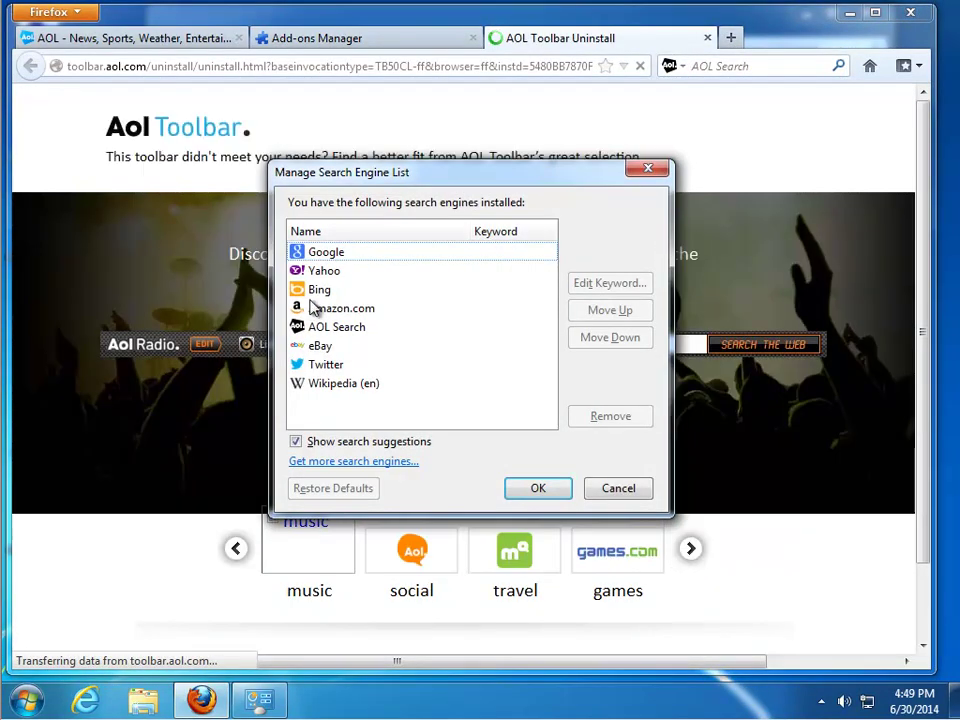
left_click(315, 327)
left_click(609, 418)
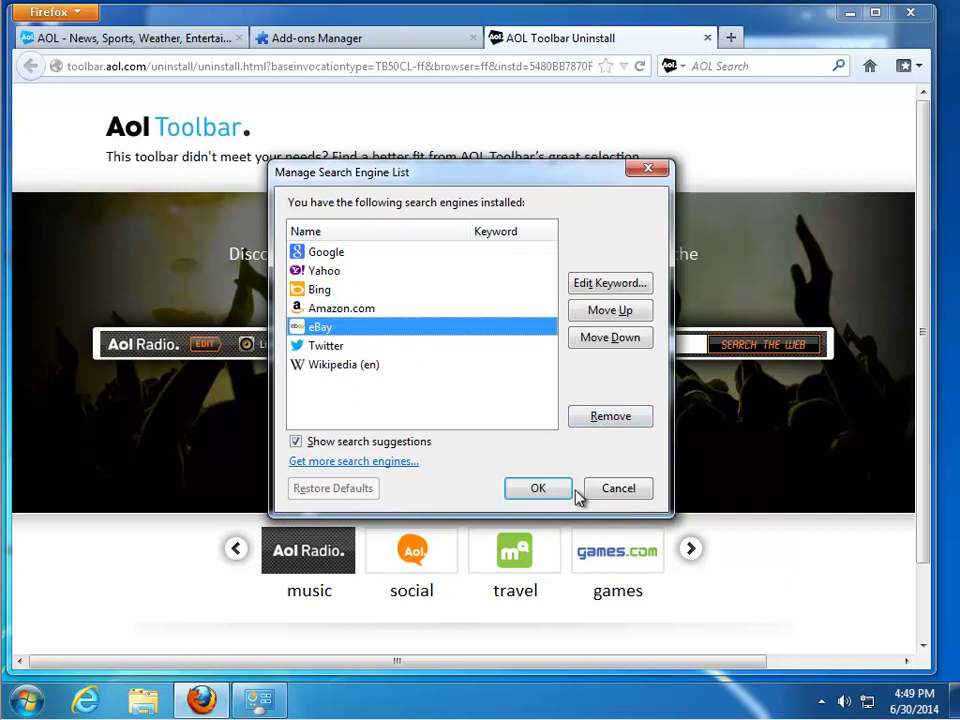
left_click(537, 490)
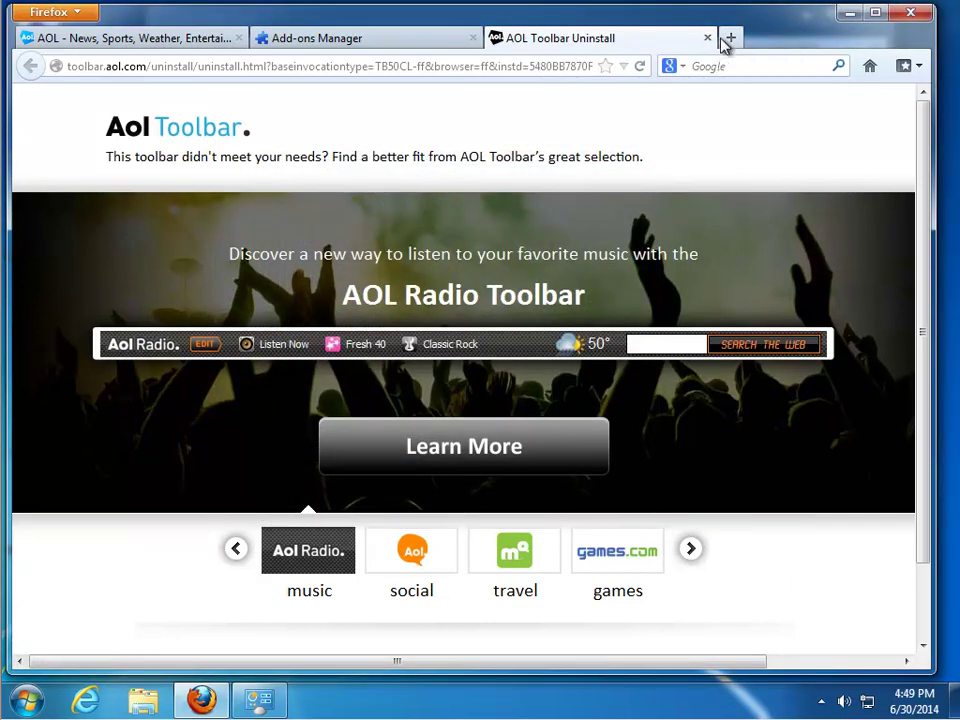
Close the AOL Toolbar Uninstall and Add-ons Manager tabs.
left_click(729, 40)
left_click(891, 38)
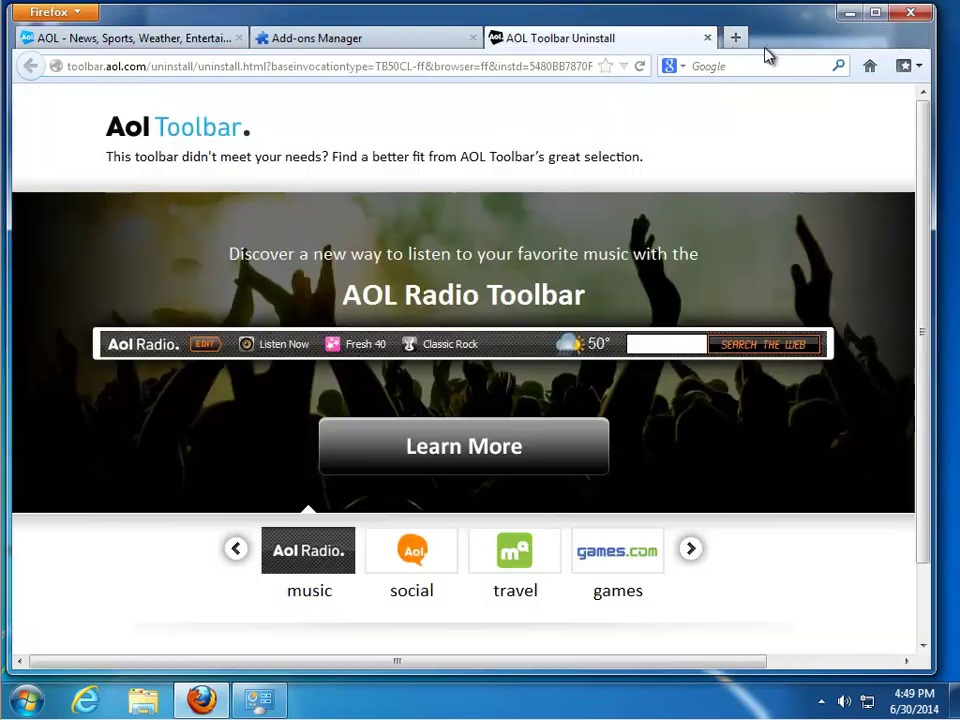
left_click(707, 38)
left_click(474, 38)
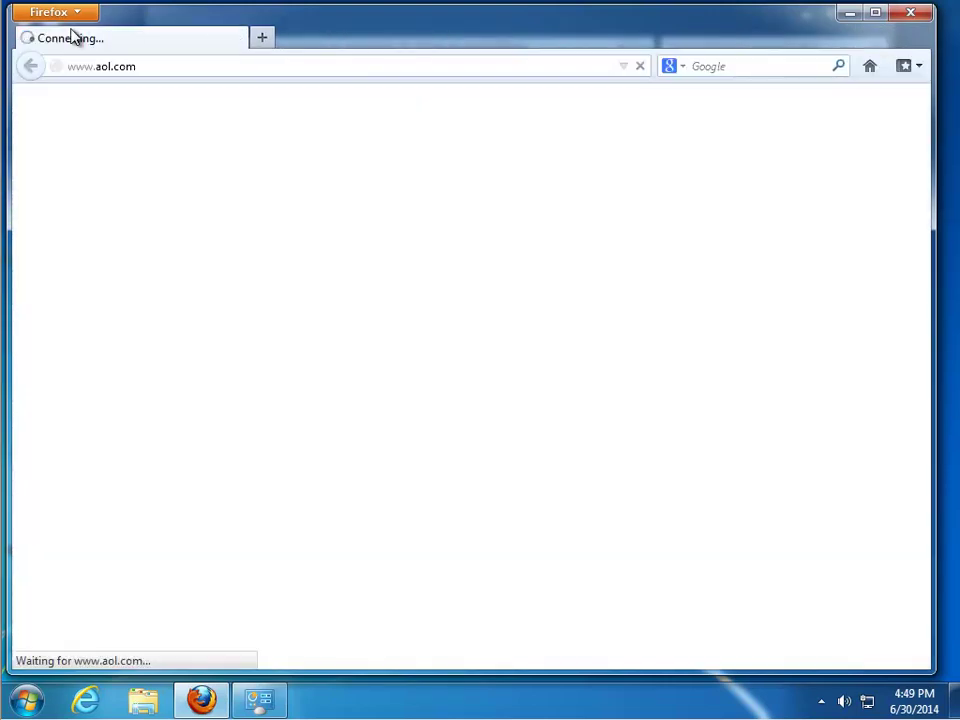
Restore Firefox's home page to its default and save the options.
left_click(50, 12)
left_click(230, 129)
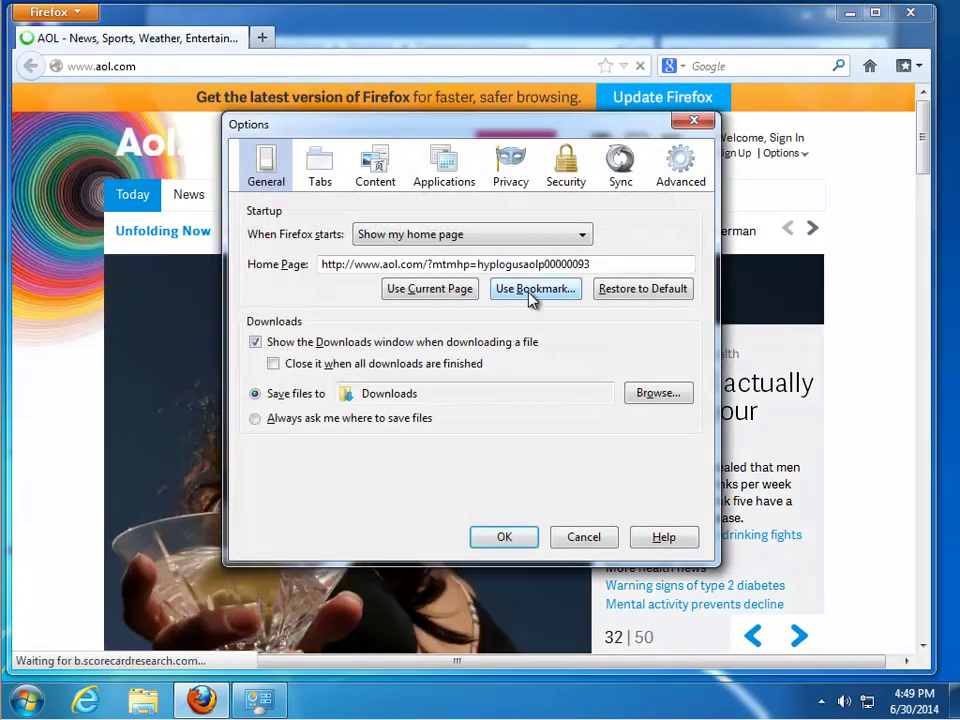
left_click(644, 289)
left_click(522, 540)
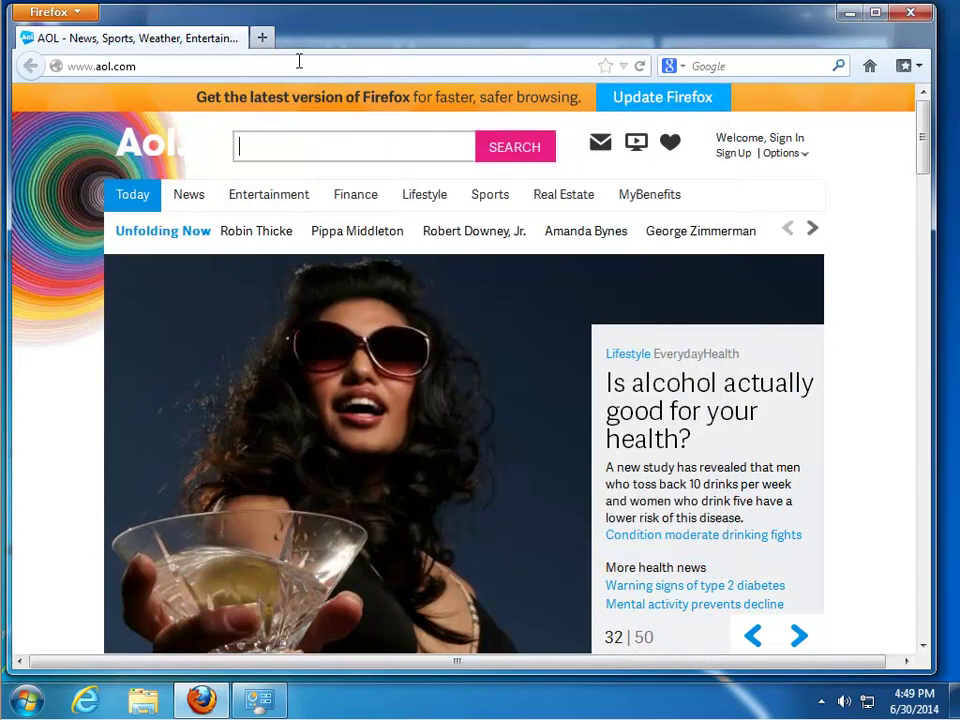
Clear Firefox's history for the Everything time range from the privacy options, save the options, and close the browser.
left_click(84, 16)
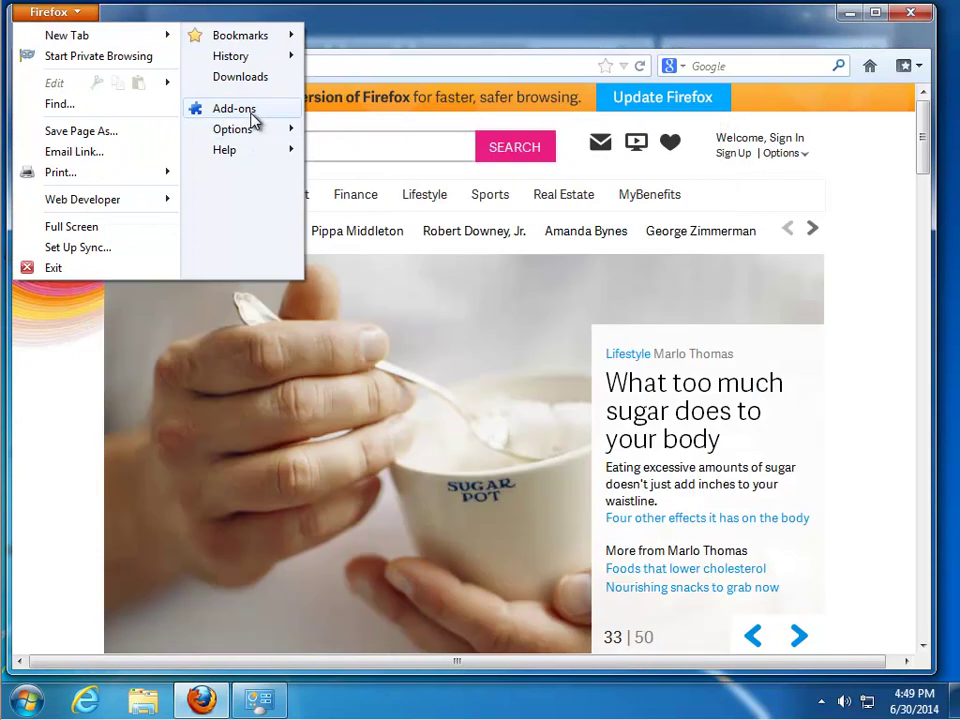
mouse_move(247, 139)
left_click(354, 131)
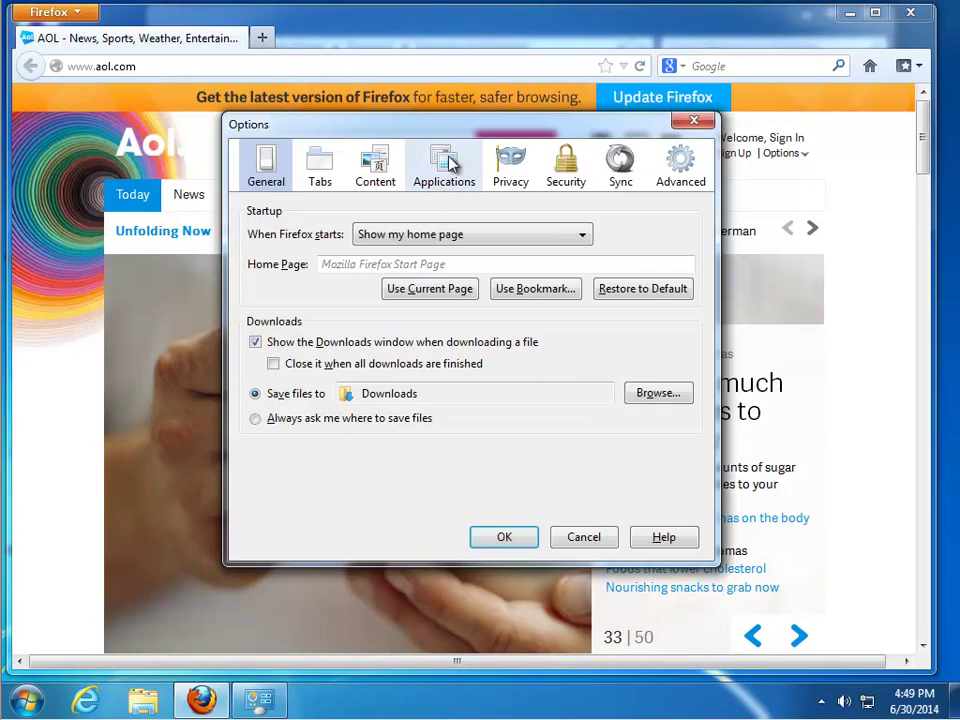
left_click(564, 162)
left_click(510, 166)
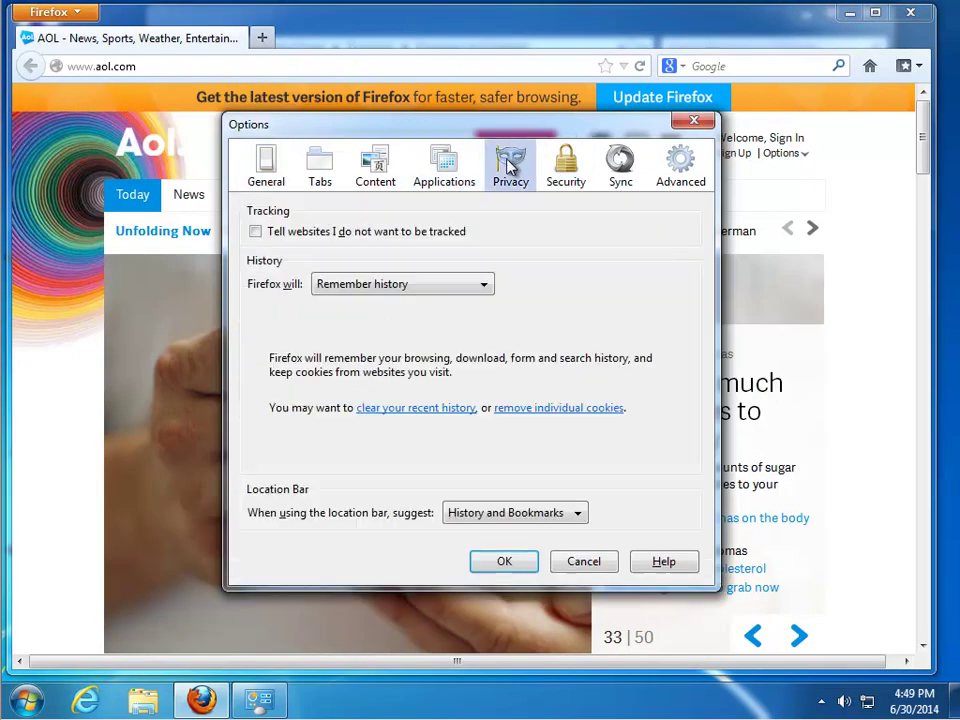
left_click(380, 409)
left_click(580, 588)
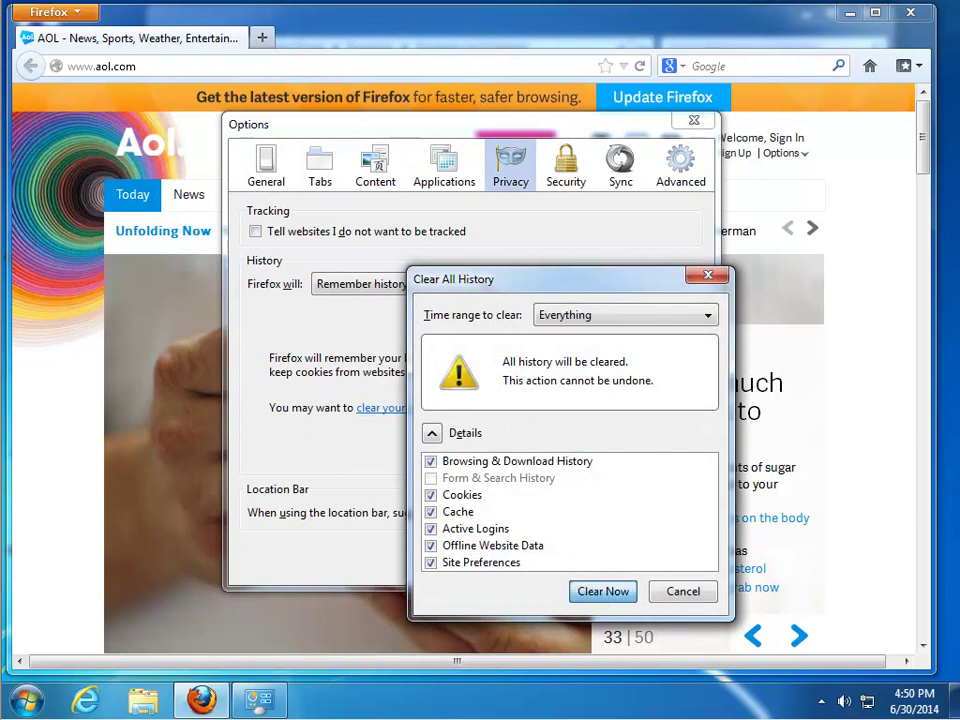
left_click(519, 564)
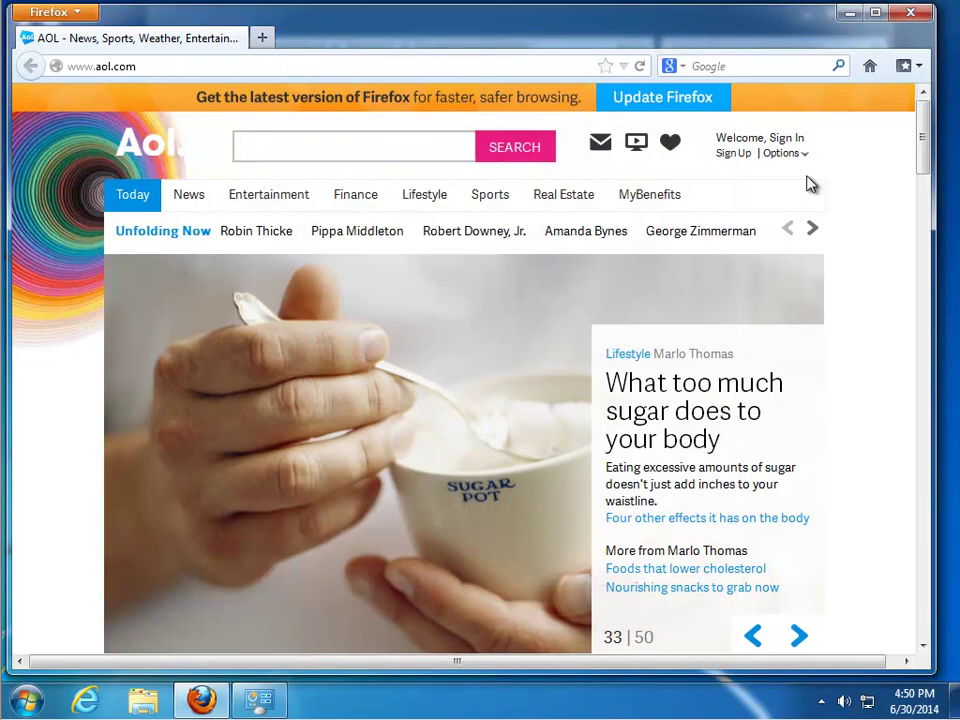
left_click(912, 14)
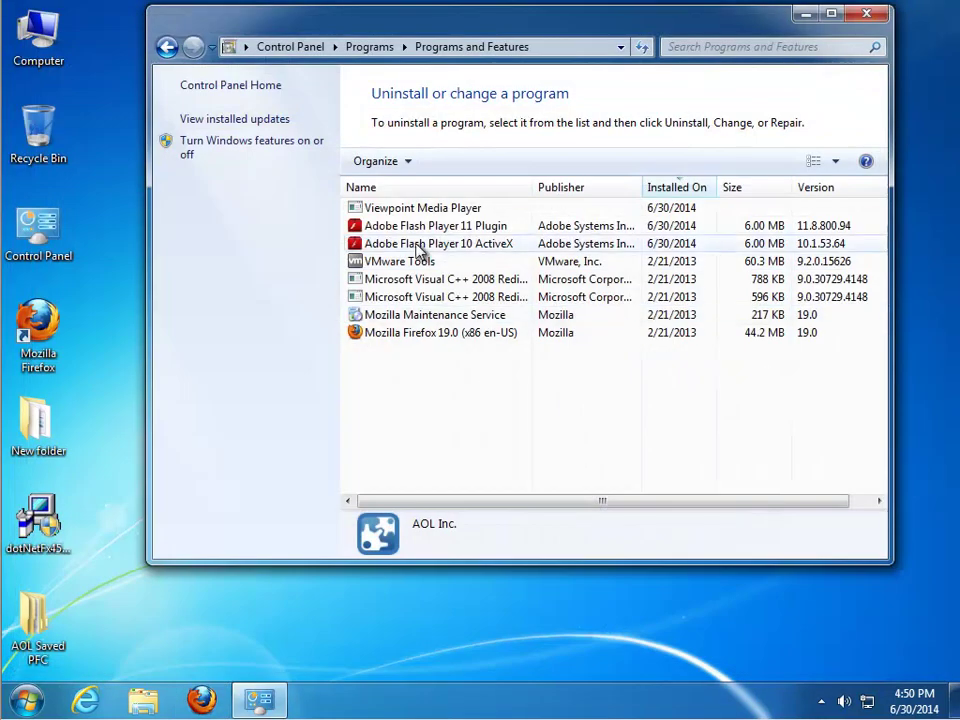
Uninstall Viewpoint Media Player from the installed programs list and confirm its removal.
left_click(413, 212)
left_click(505, 161)
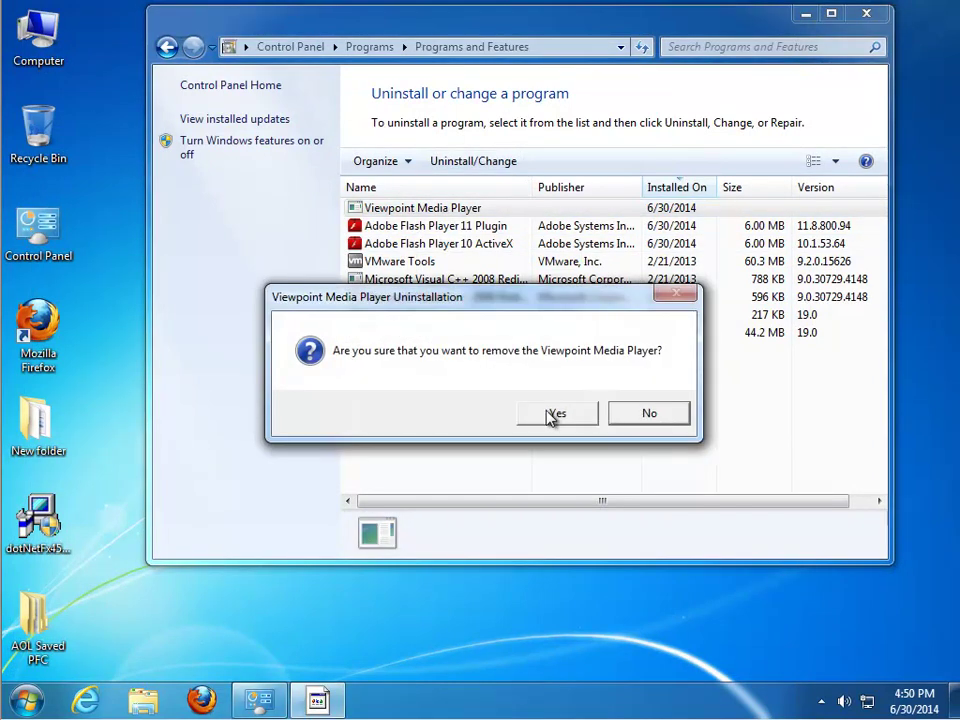
key("Return")
Uninstall Adobe Flash Player 11 Plugin and finish its uninstaller.
left_click(499, 208)
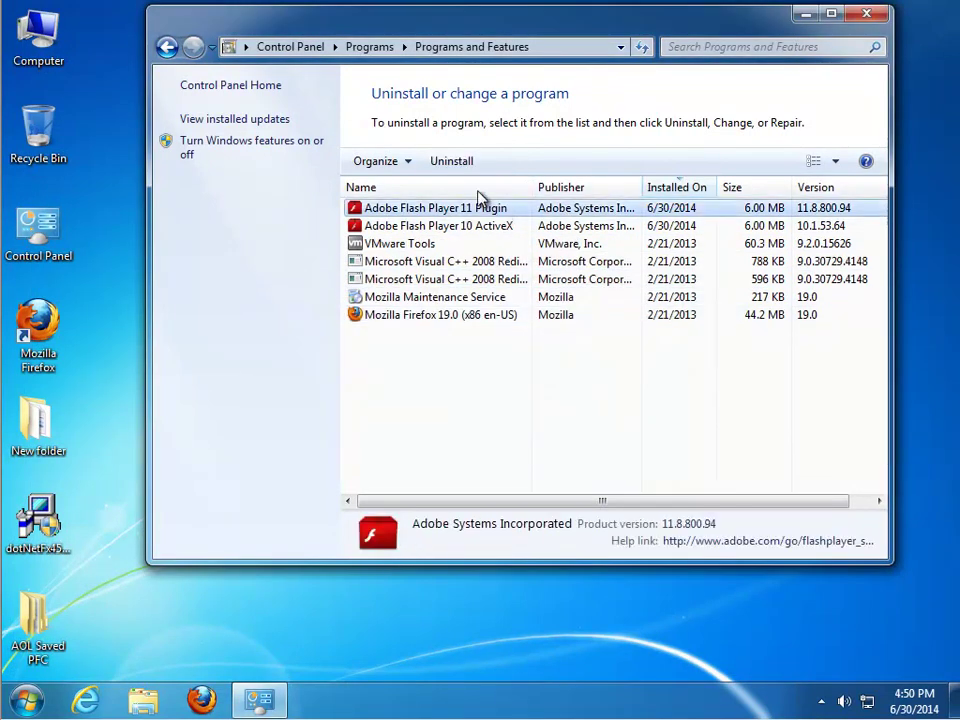
left_click(474, 161)
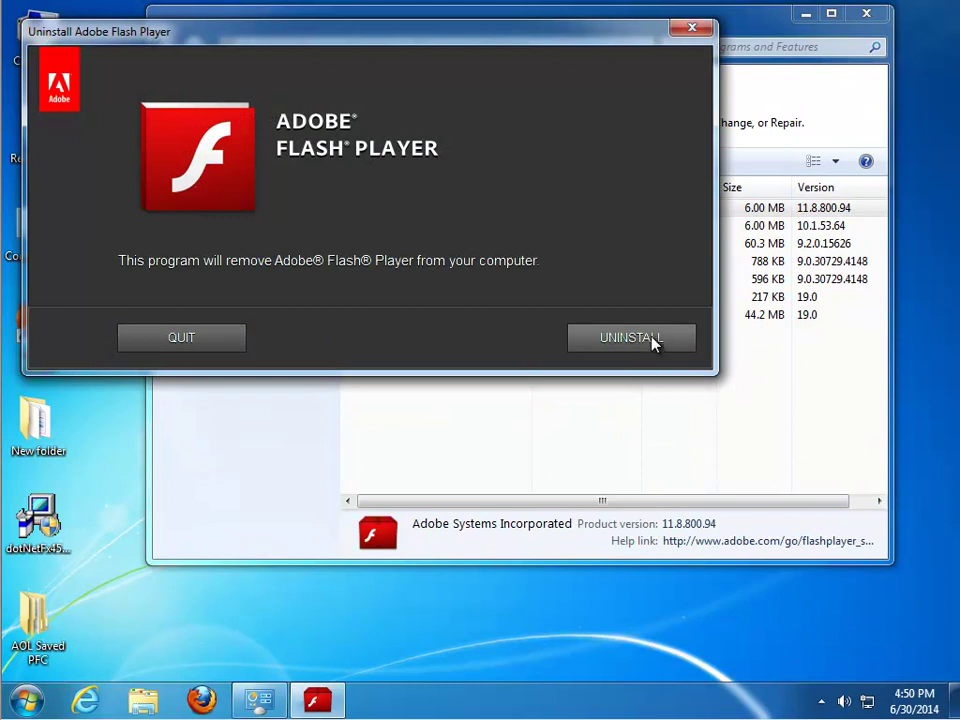
left_click(631, 338)
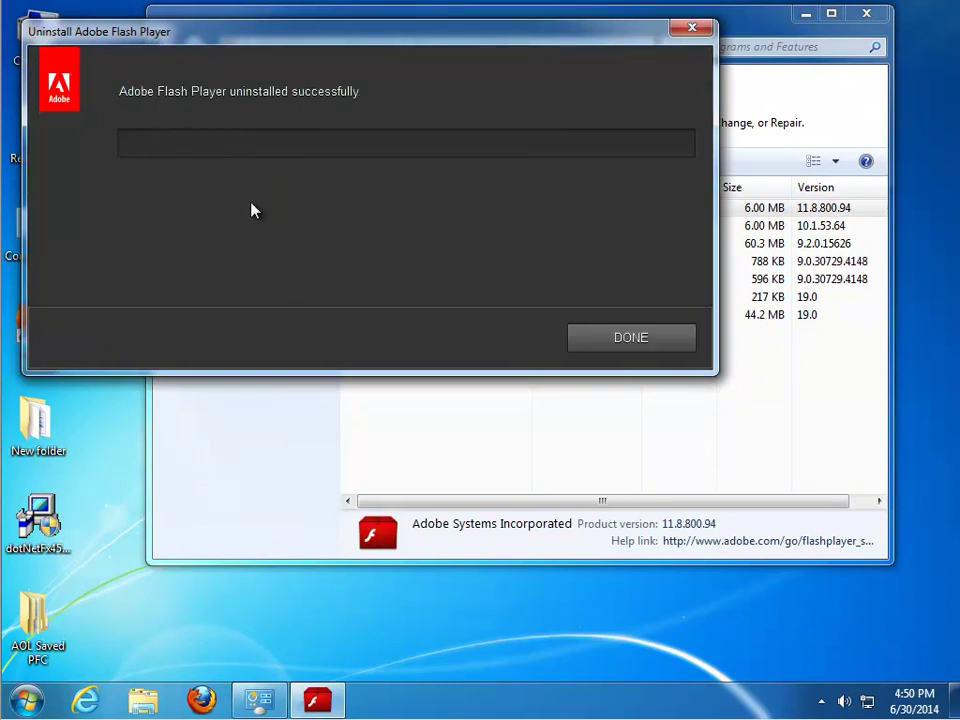
left_click(631, 337)
Uninstall Adobe Flash Player 10 ActiveX and finish its uninstaller.
left_click(407, 208)
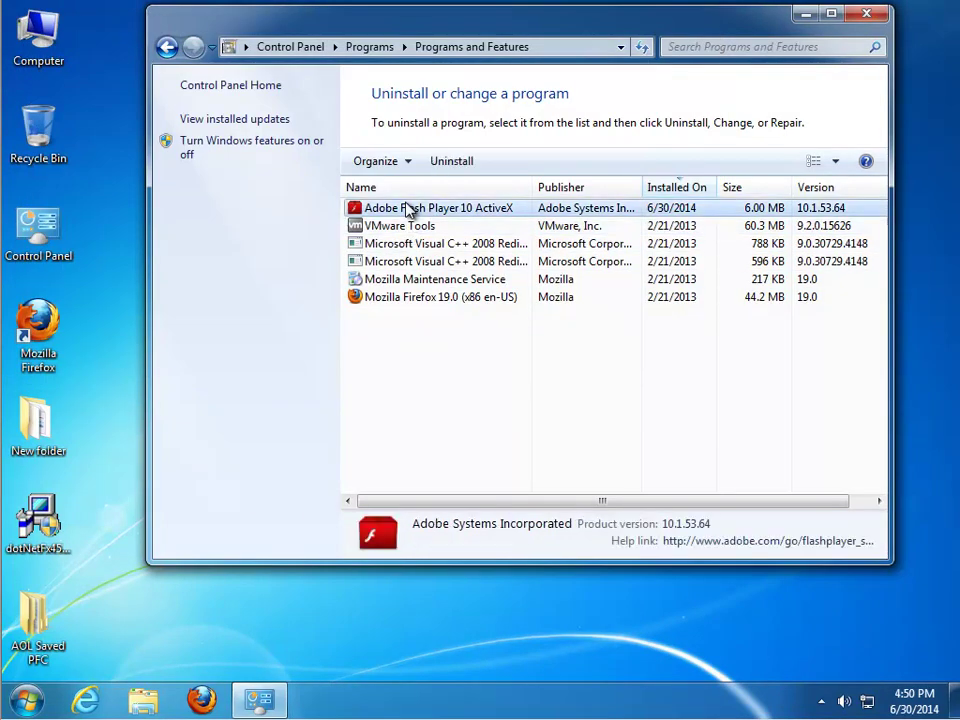
left_click(466, 164)
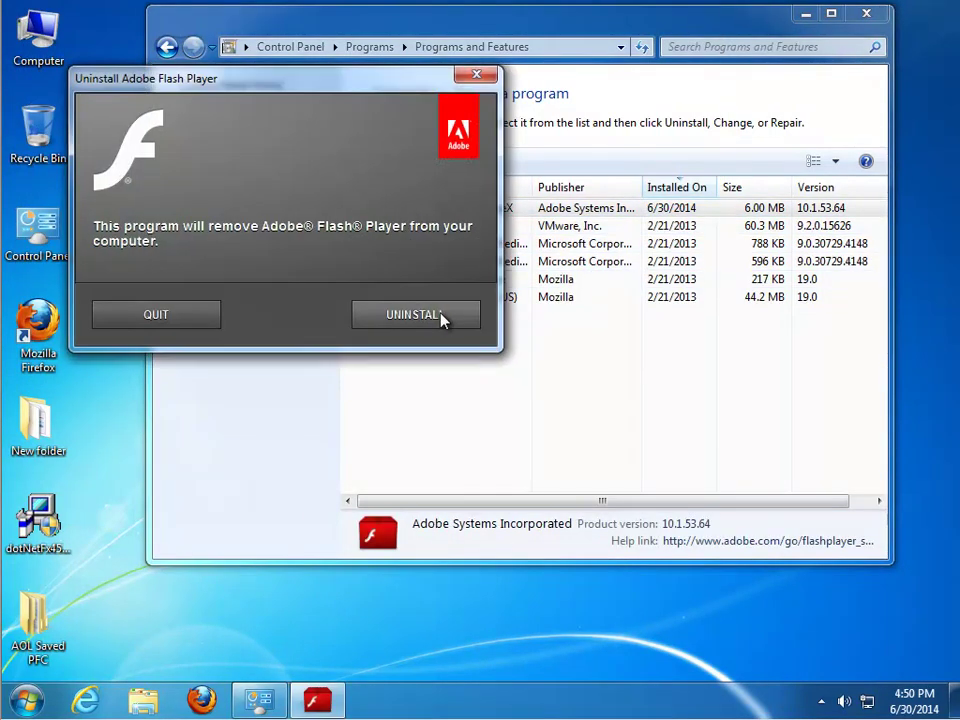
left_click(440, 315)
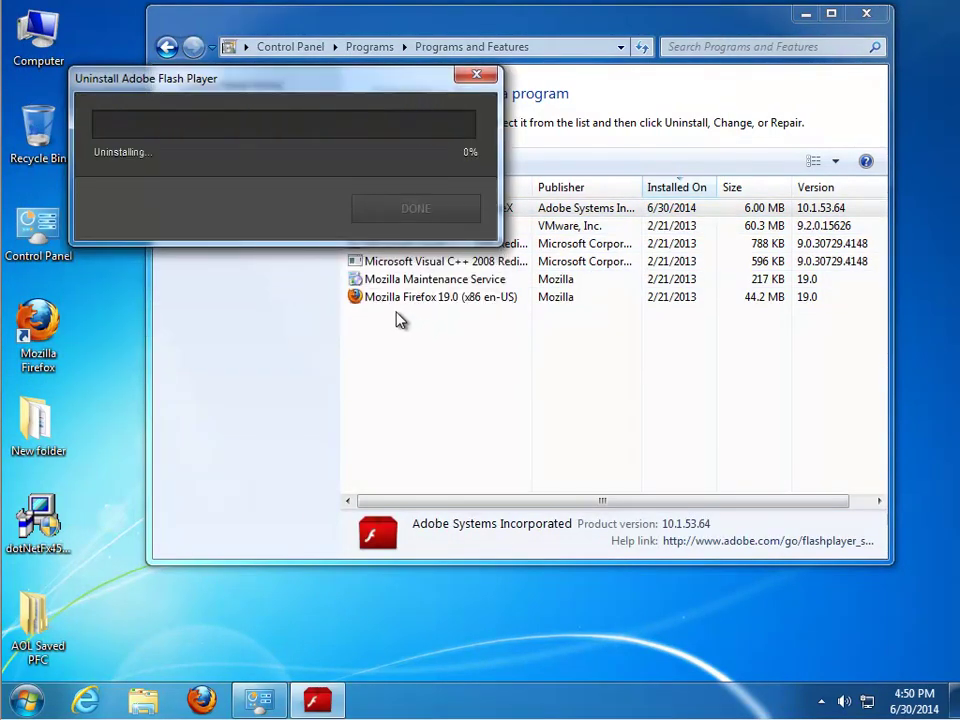
left_click(401, 212)
Refresh the installed programs list twice and close Programs and Features.
right_click(410, 340)
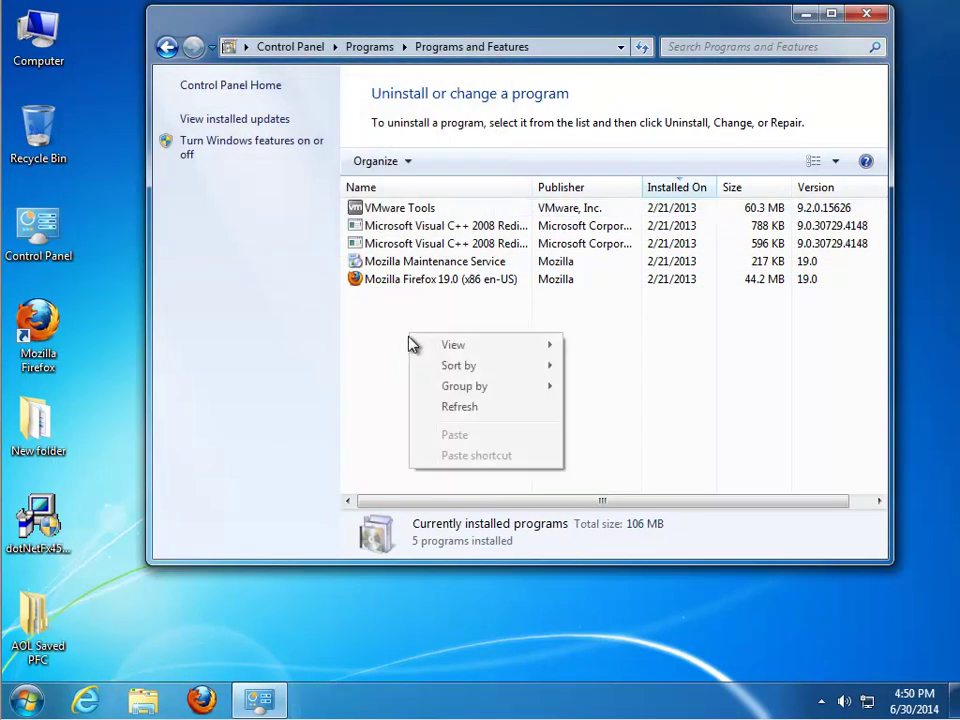
left_click(469, 408)
right_click(431, 315)
left_click(470, 387)
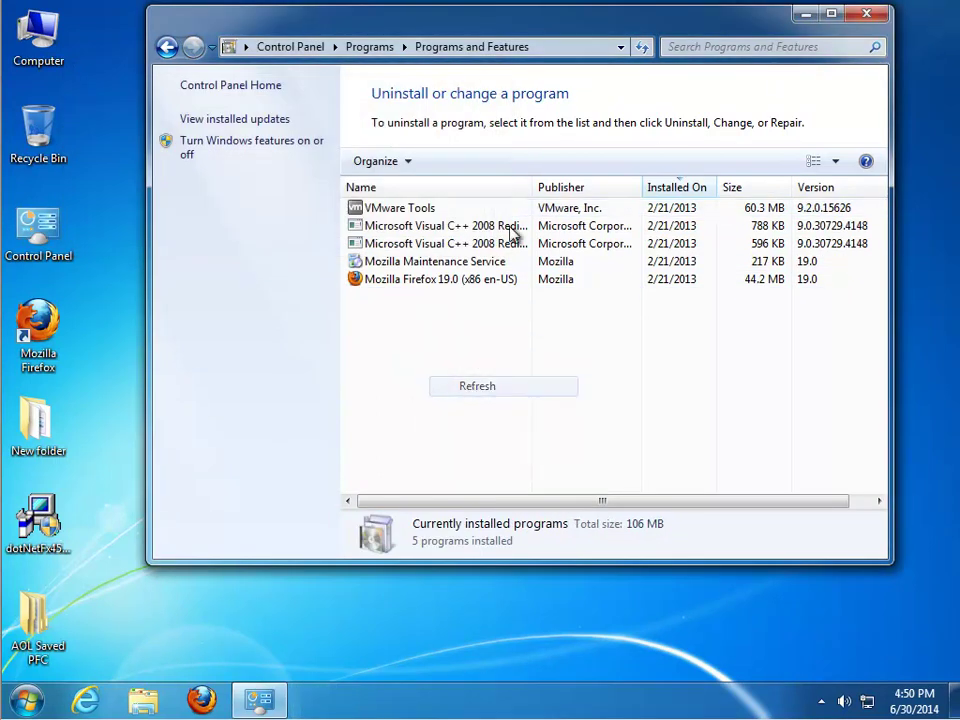
left_click(866, 14)
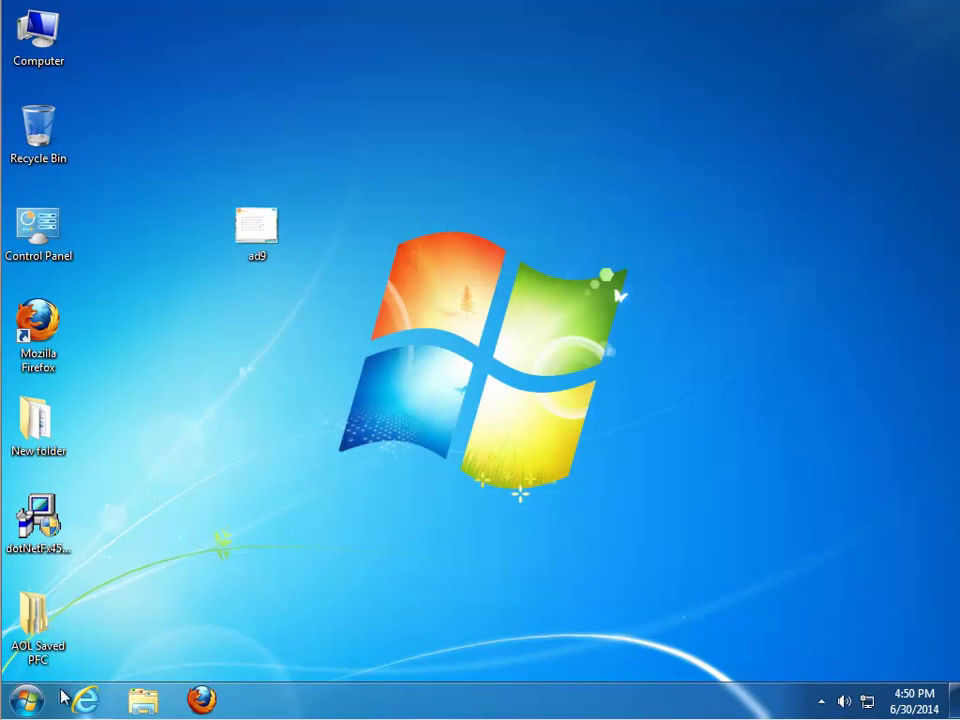
key("super")
mouse_move(335, 654)
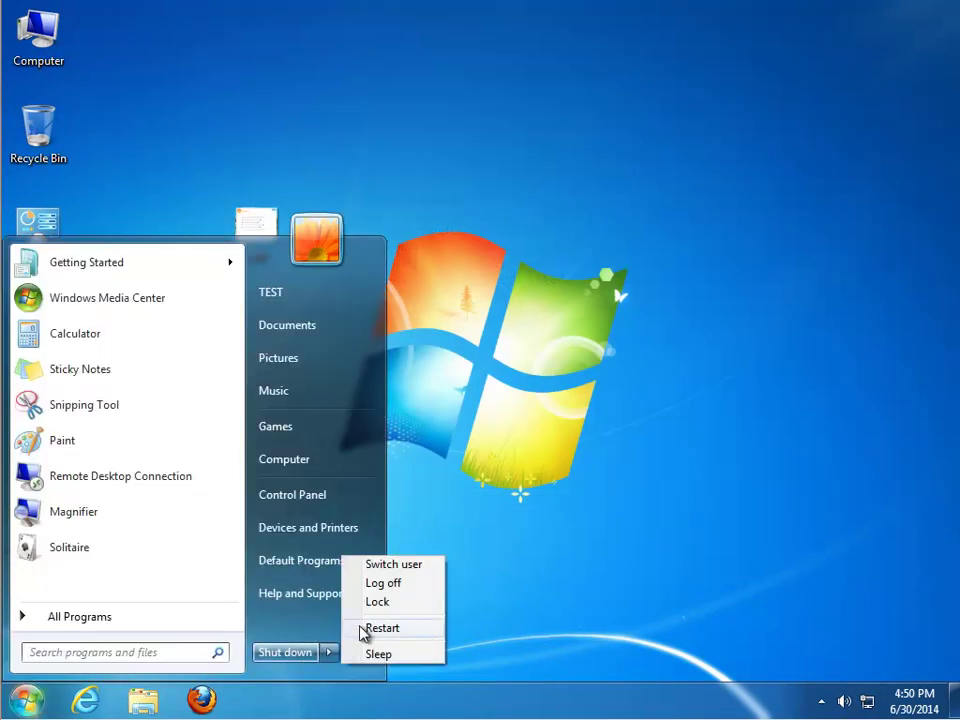
right_click(579, 280)
left_click(620, 333)
Look through the AOL Saved PFC desktop folder down to C_AOL Desktop 9.7, organize and CACHE, and close the window.
left_click(38, 625)
key("Return")
double_click(400, 250)
double_click(358, 250)
left_click(343, 250)
double_click(343, 250)
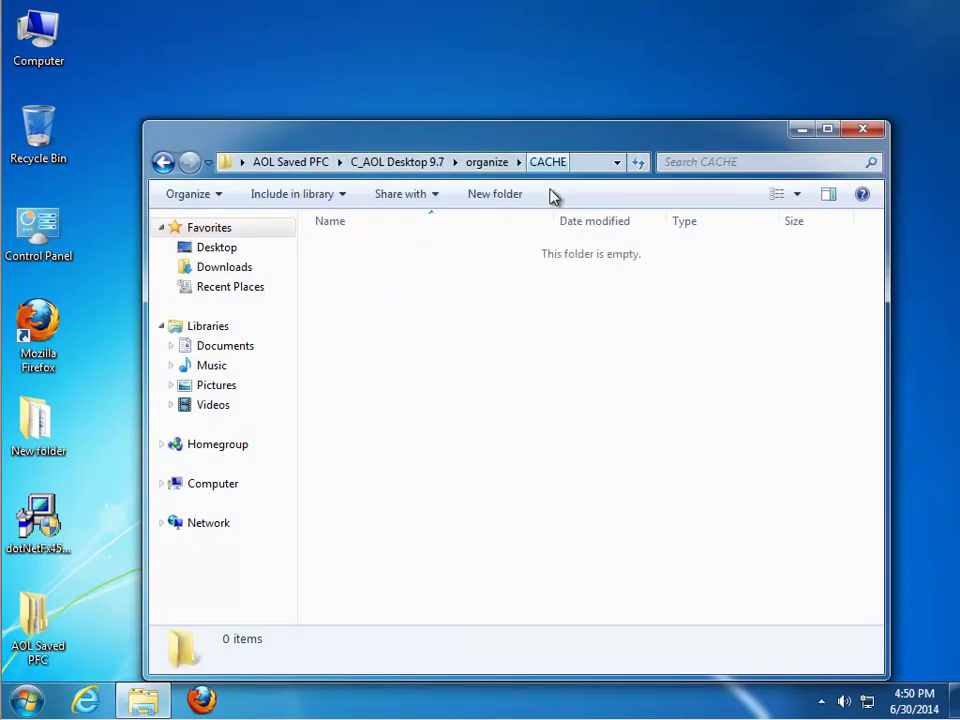
left_click(862, 128)
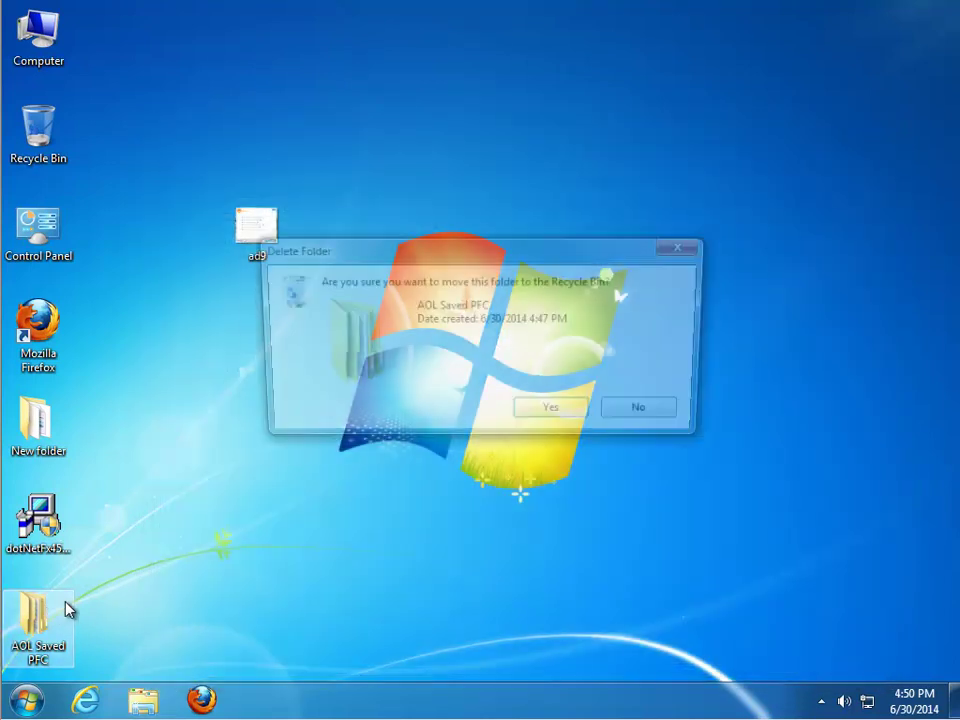
Move the AOL Saved PFC folder from the desktop to the Recycle Bin.
left_click(60, 610)
key("Delete")
key("Return")
Search the whole computer for files named AOL and minimize the search window while it runs.
double_click(42, 50)
left_click(680, 160)
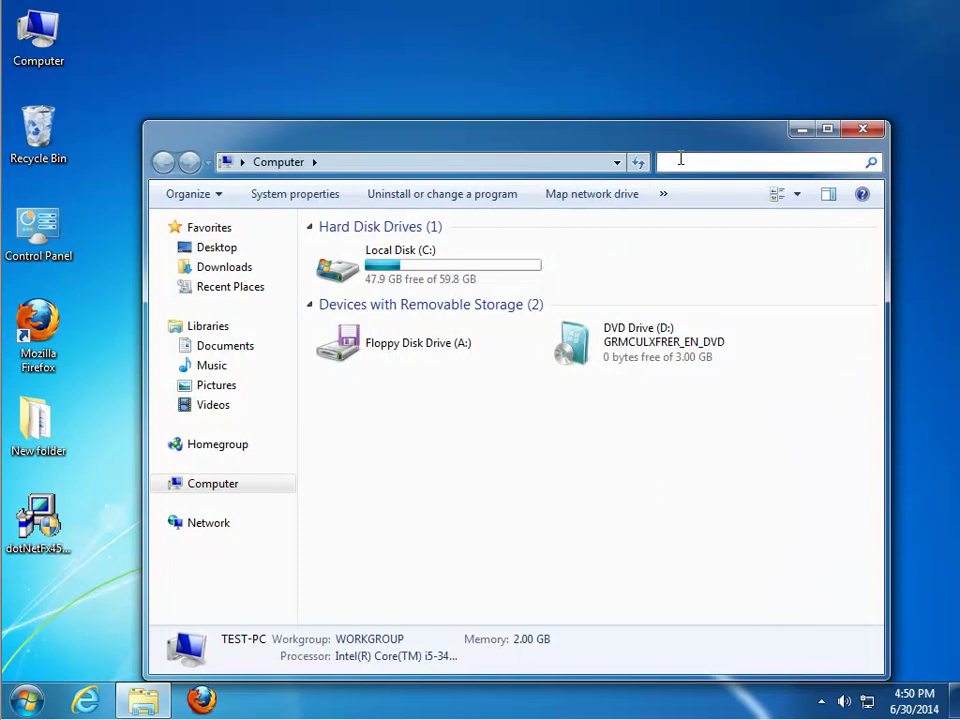
type("AOL")
left_click(800, 130)
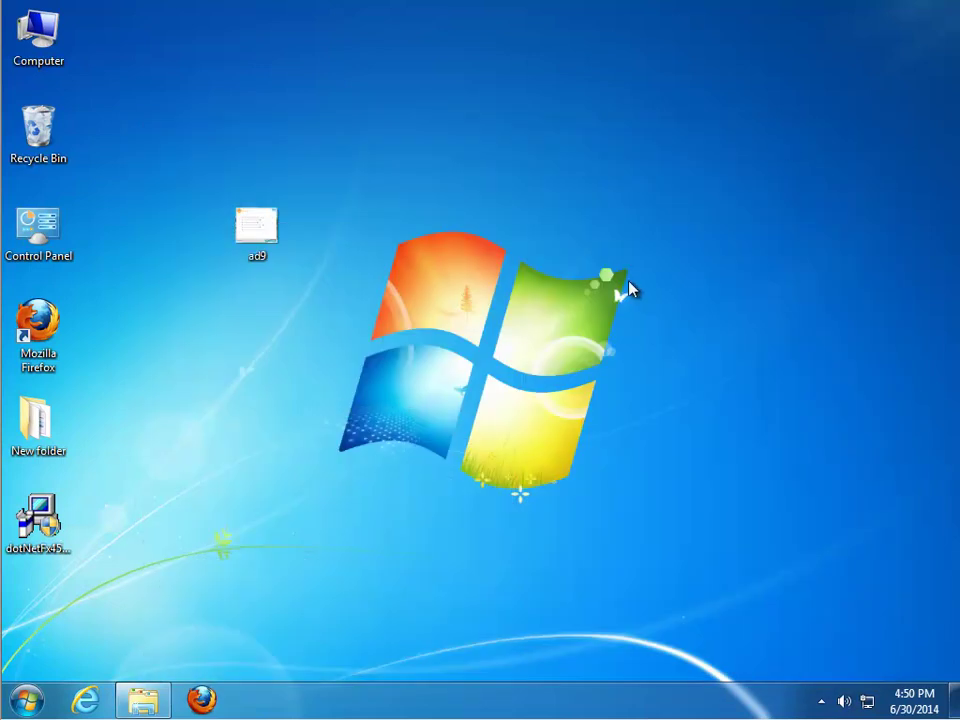
Launch Registry Editor with REGEDIT, collapse the expanded keys and select the Computer root.
key("super+r")
left_click(180, 634)
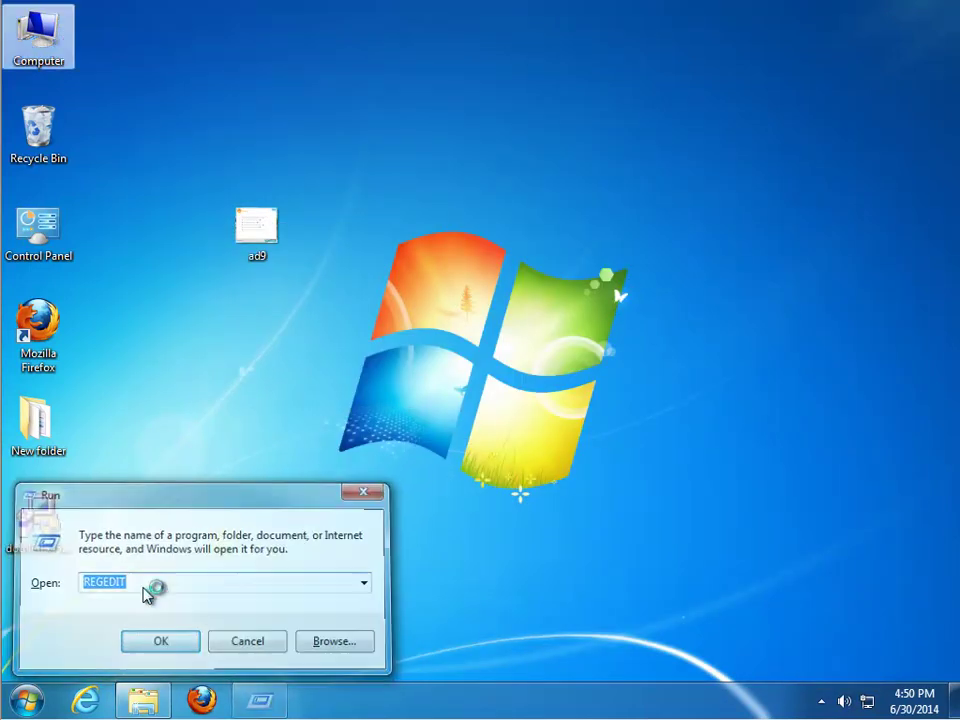
left_click(311, 617)
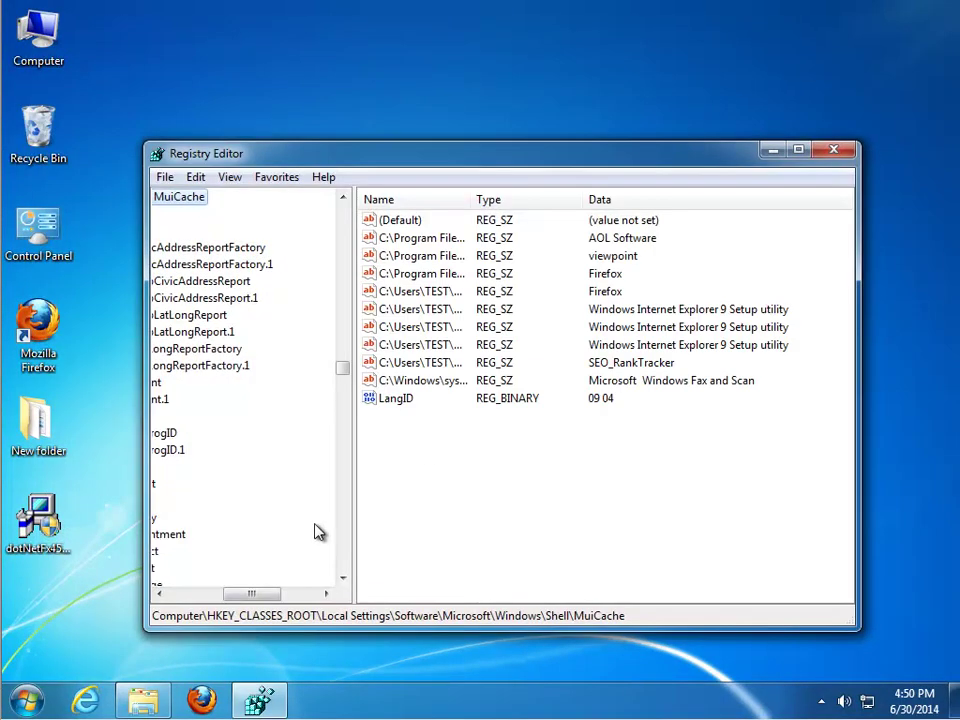
left_click_drag(256, 604, 236, 595)
left_click_drag(342, 368, 342, 205)
left_click(181, 214)
left_click(217, 197)
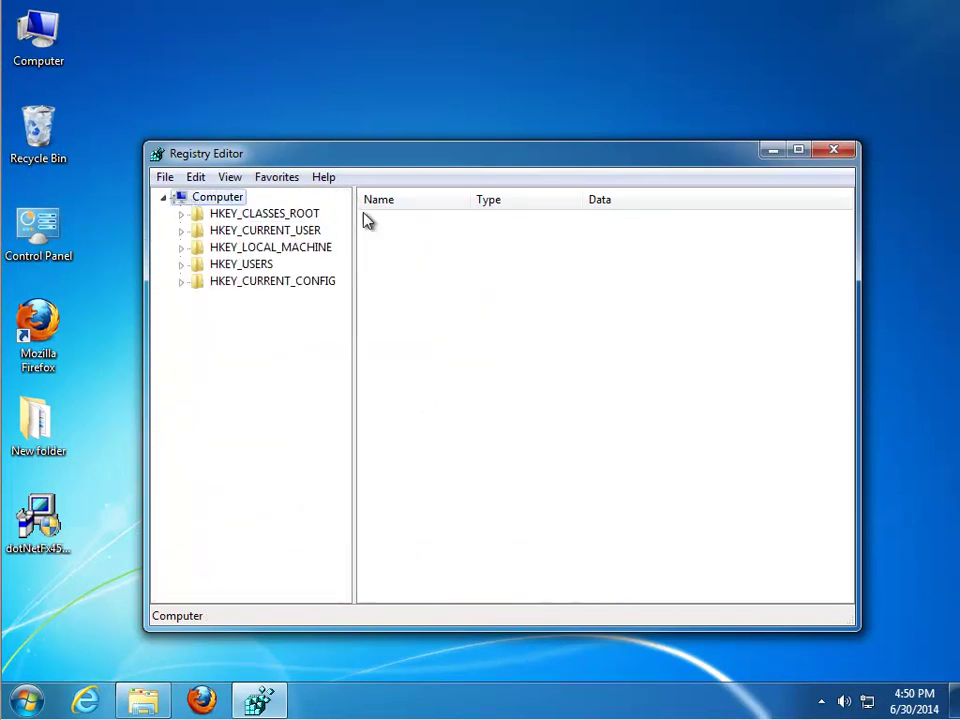
Search the registry's keys, values and data for AOL and delete the first match.
key("ctrl+f")
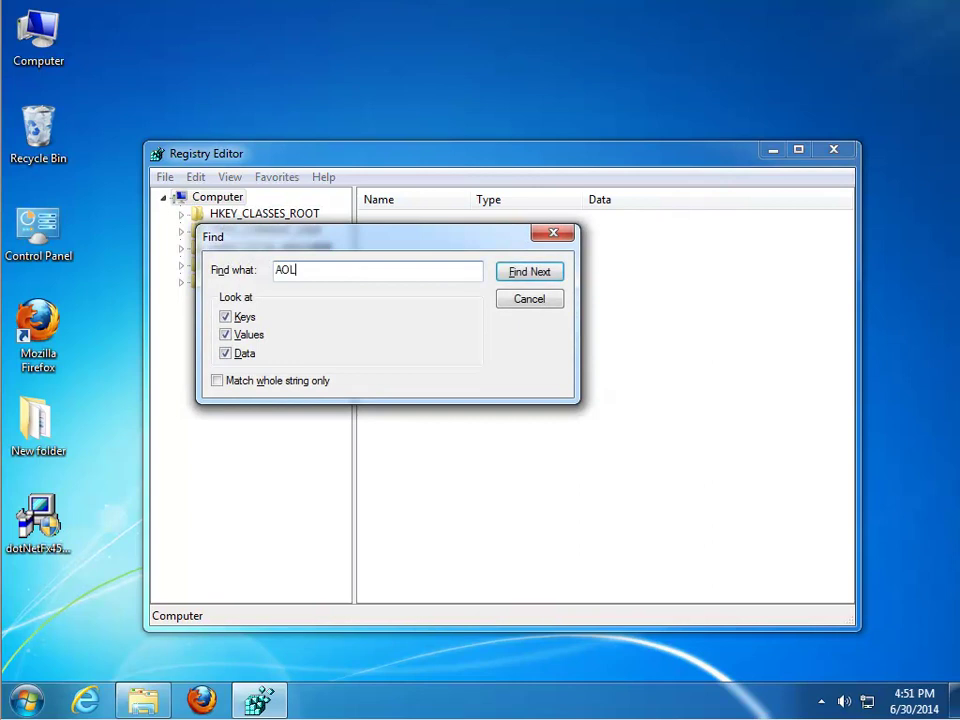
key("Return")
key("Delete")
key("Return")
Find the next AOL match and delete the AOL.MemExpWz key under HKEY_CLASSES_ROOT with its subkeys.
key("F3")
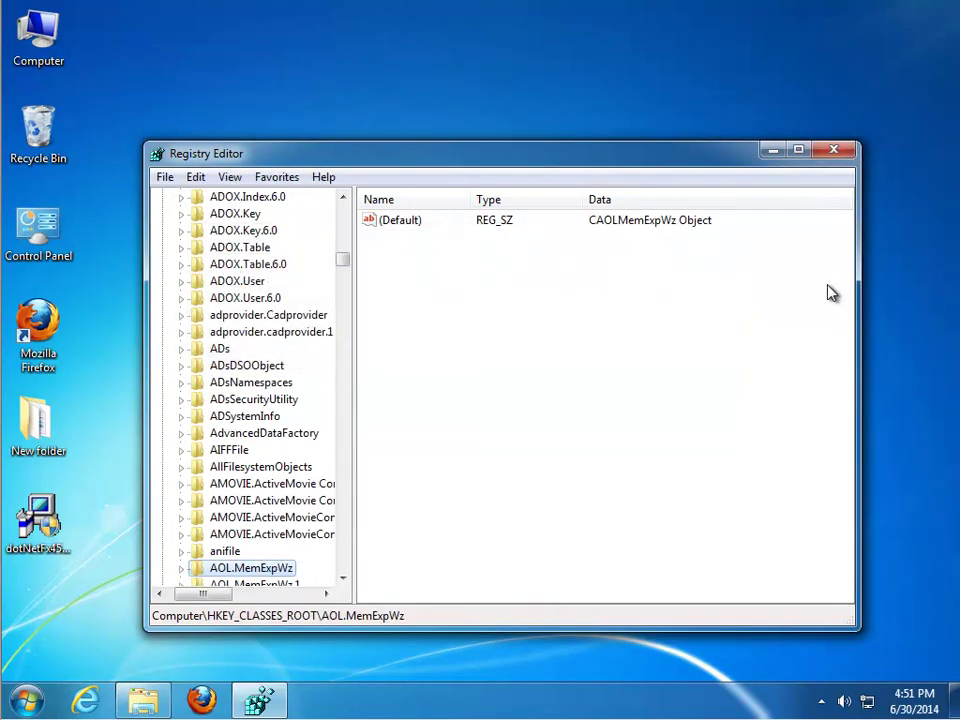
key("Delete")
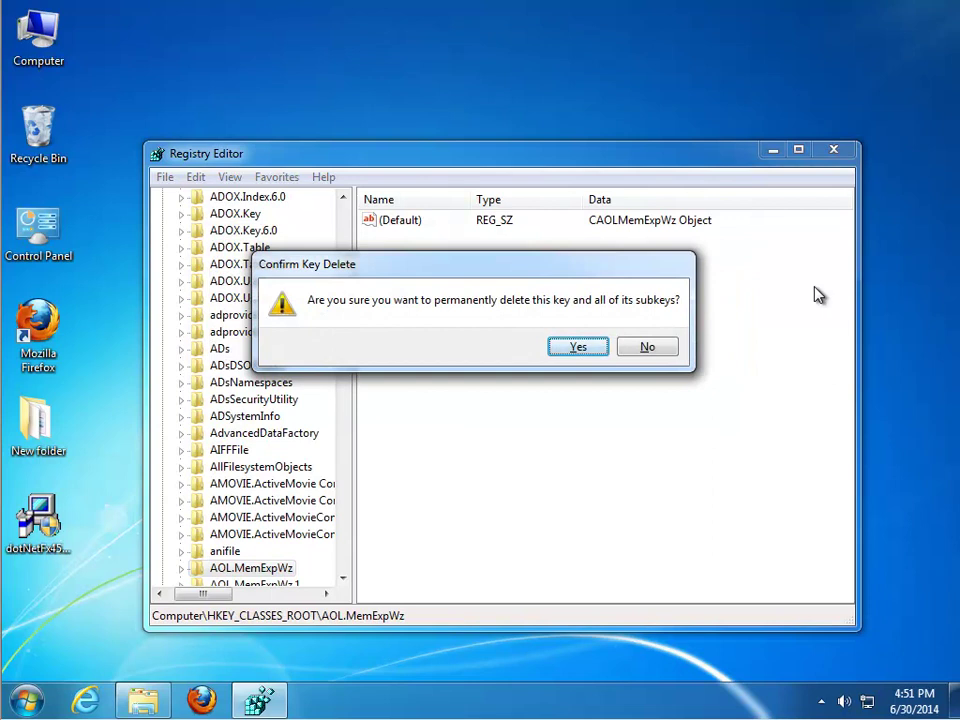
key("Return")
Find the next AOL match, examine the neighbouring AOL keys under HKEY_CLASSES_ROOT, and close Registry Editor.
key("F3")
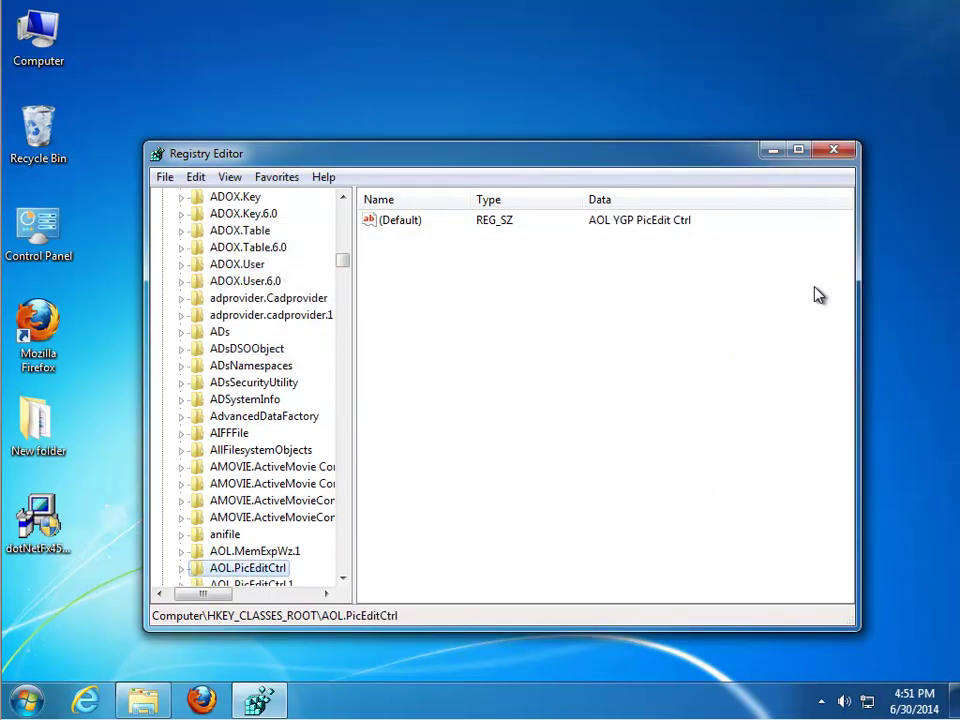
scroll(655, 325, "down", 2)
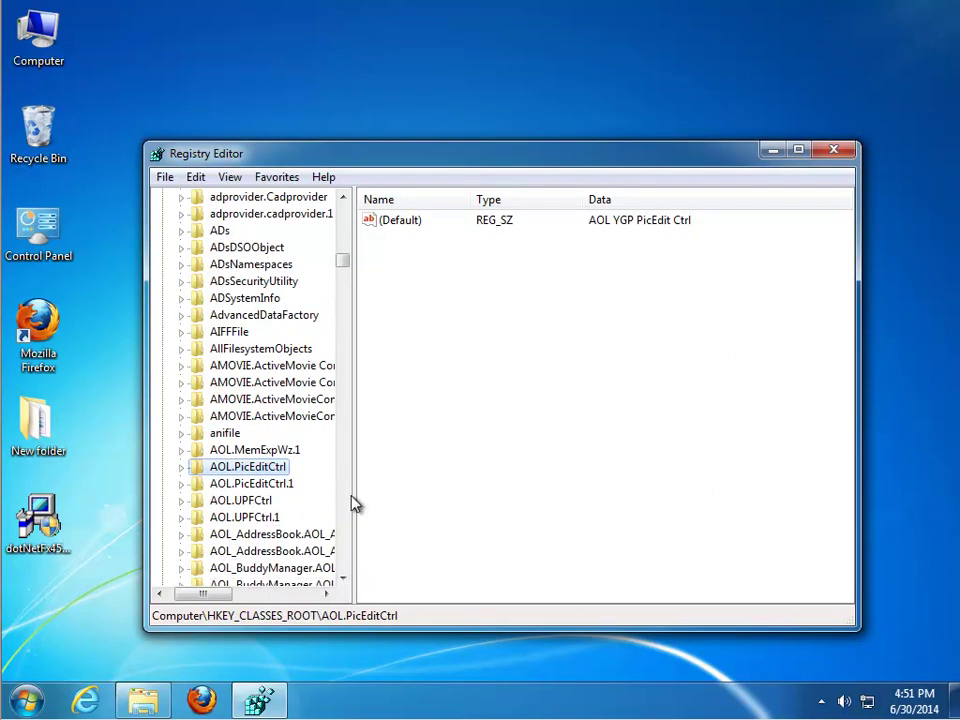
scroll(232, 545, "down", 1)
left_click(217, 434)
left_click(220, 449)
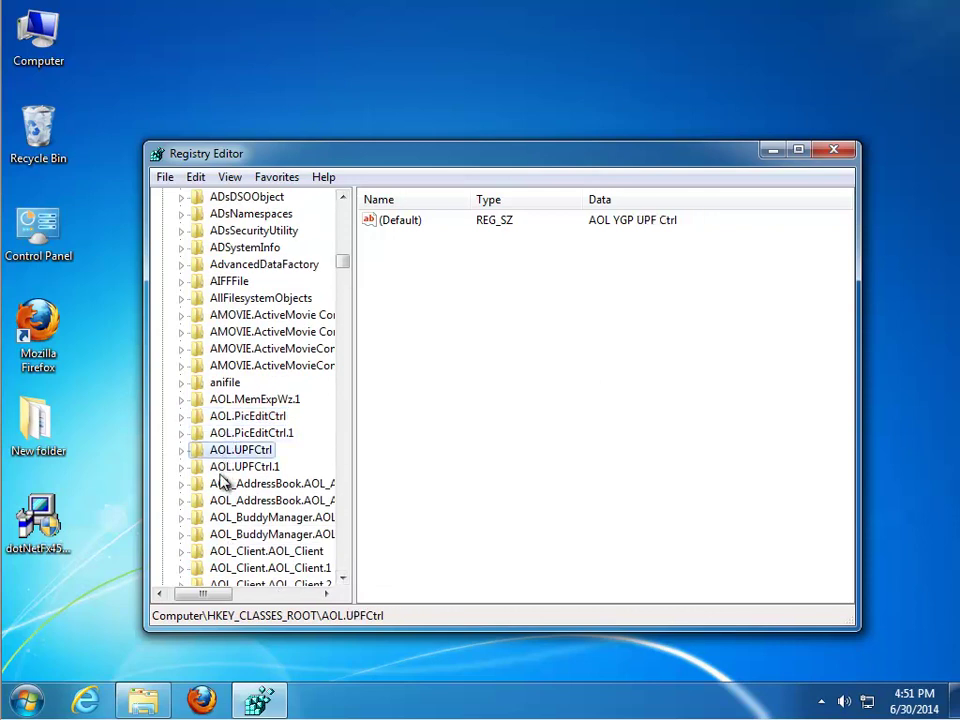
left_click(222, 483)
left_click(224, 500)
left_click(228, 551)
scroll(228, 556, "down", 4)
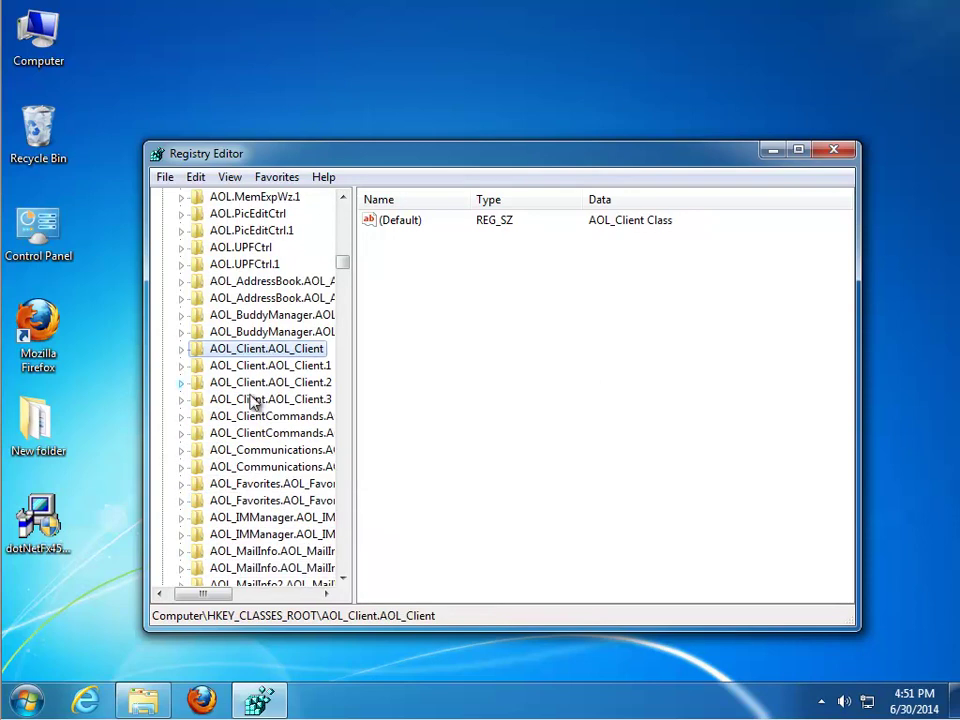
left_click(830, 149)
Restore and maximize the AOL search results window and examine the leftover AOL files and folders.
key("alt+Tab")
left_click(827, 129)
left_click(955, 570)
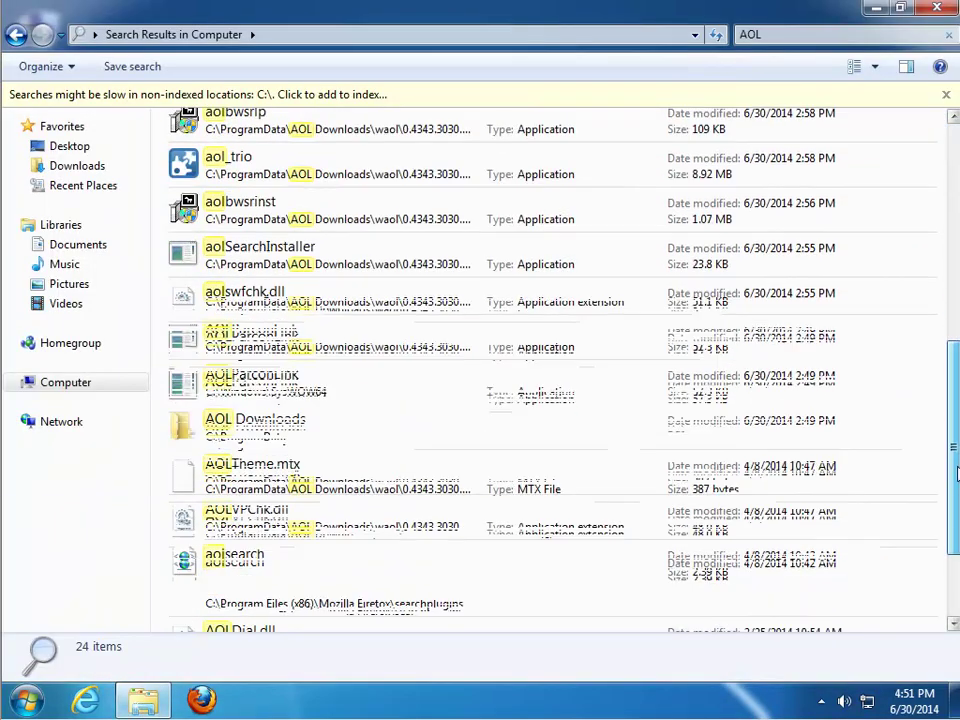
left_click_drag(955, 488, 955, 360)
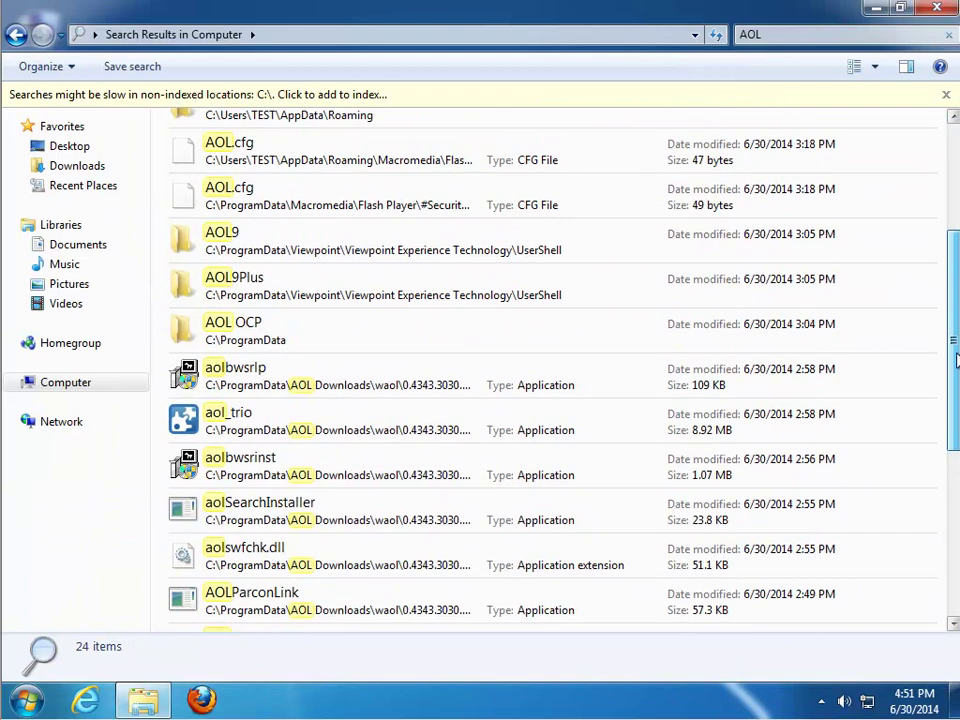
left_click(350, 362)
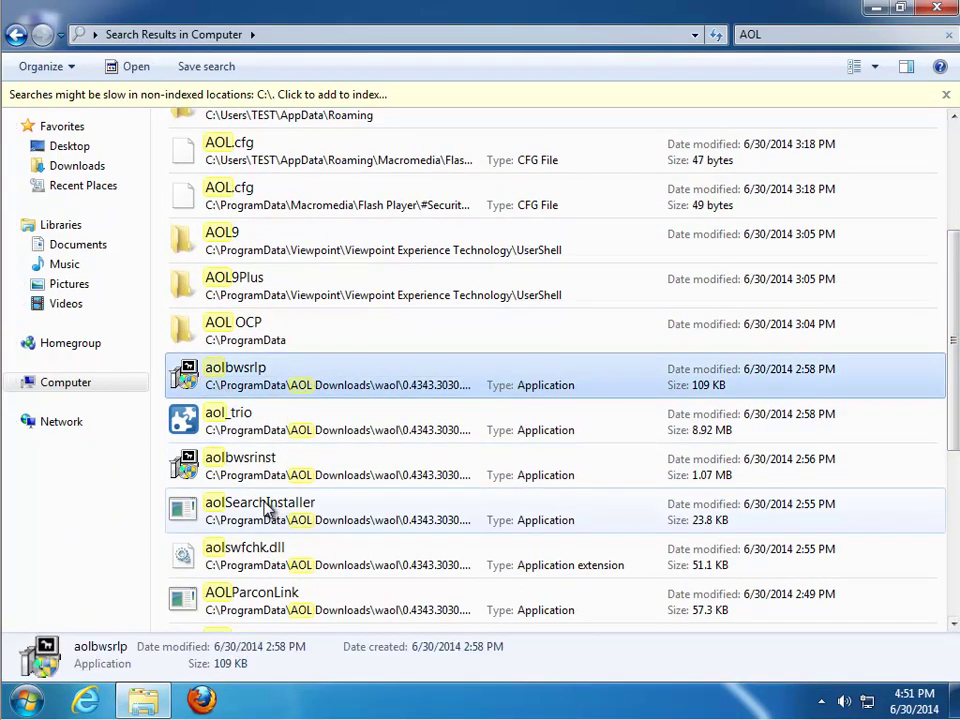
left_click(290, 428)
left_click(266, 462)
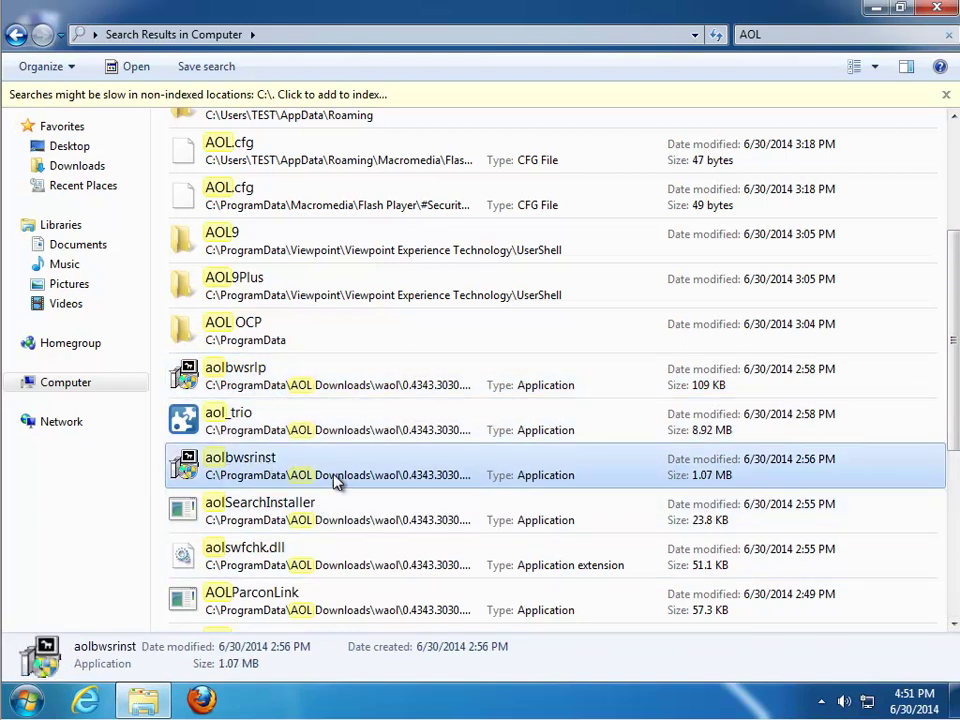
scroll(490, 483, "down", 2)
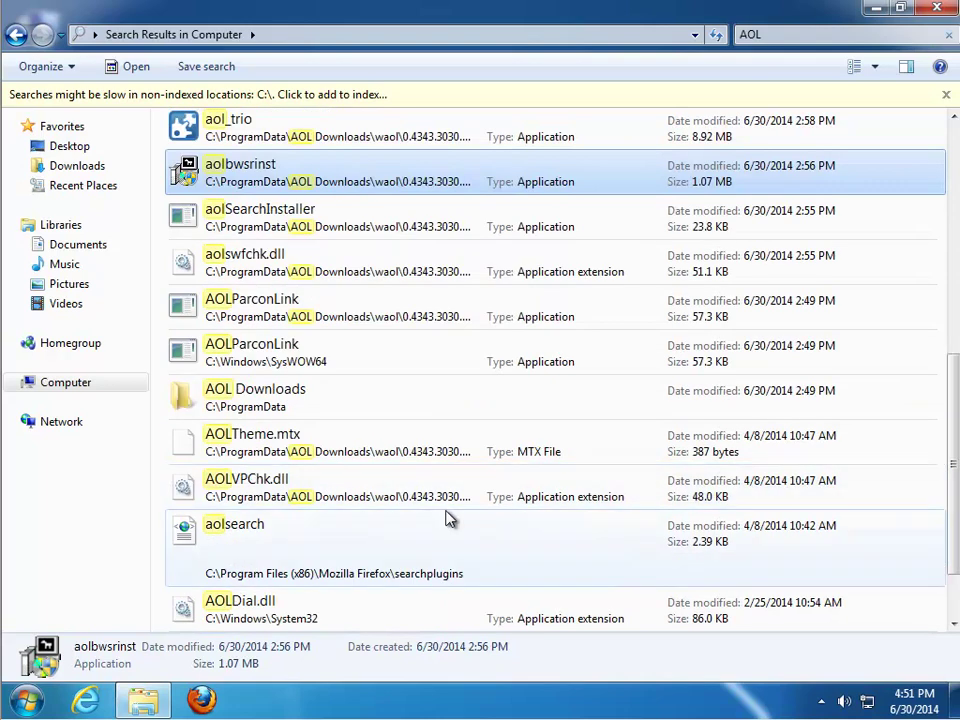
scroll(281, 580, "down", 1)
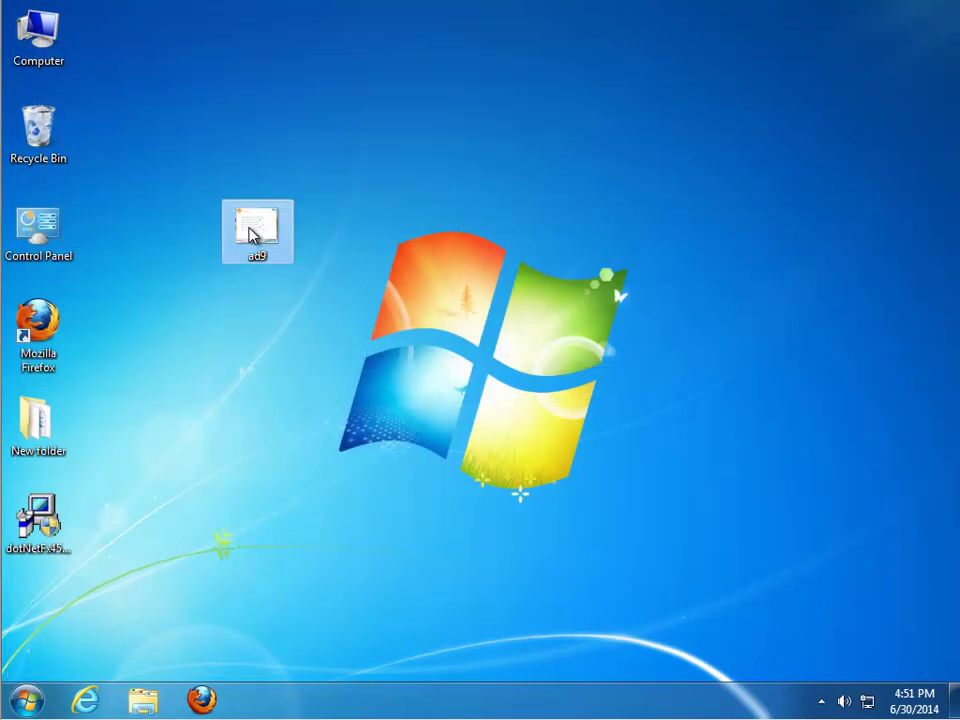
Open the ad9 picture from the desktop and move its window slightly lower to view the AOL installer options.
double_click(251, 229)
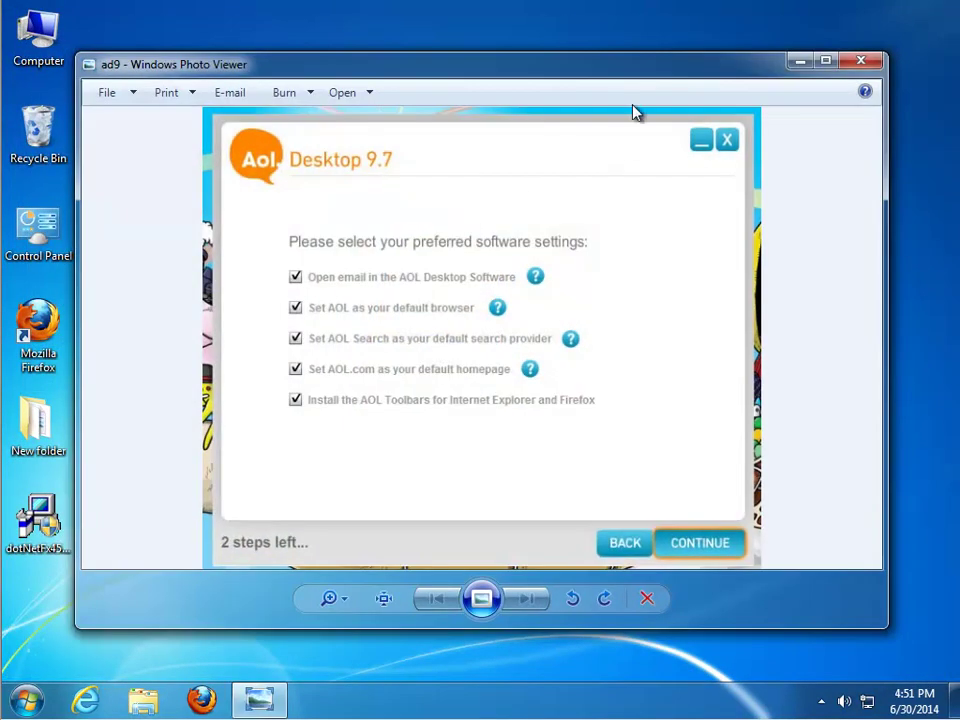
left_click_drag(643, 68, 644, 95)
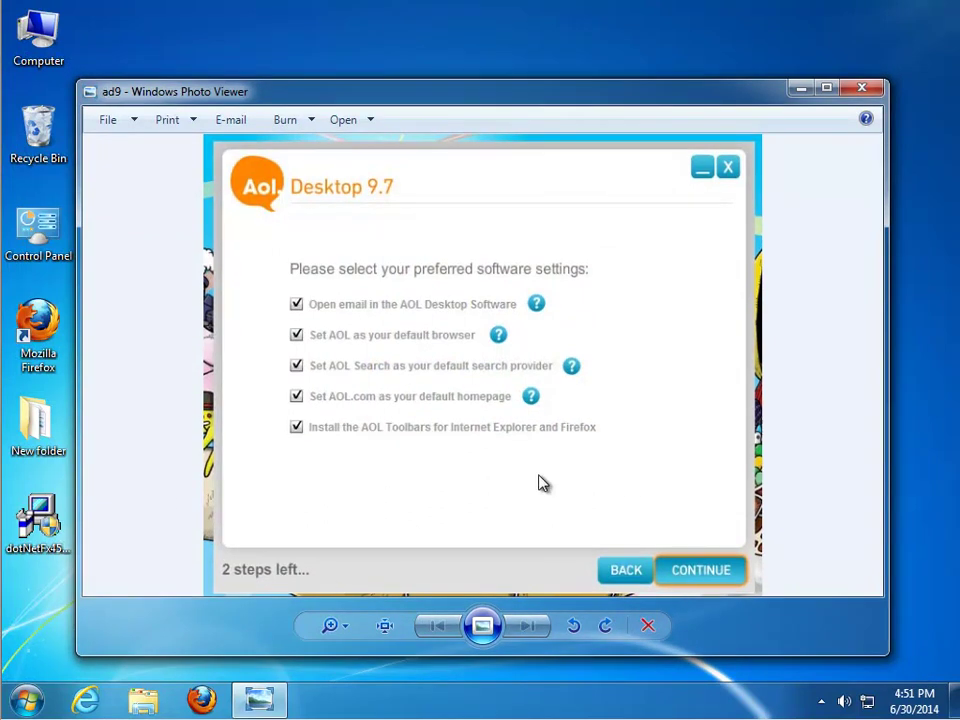